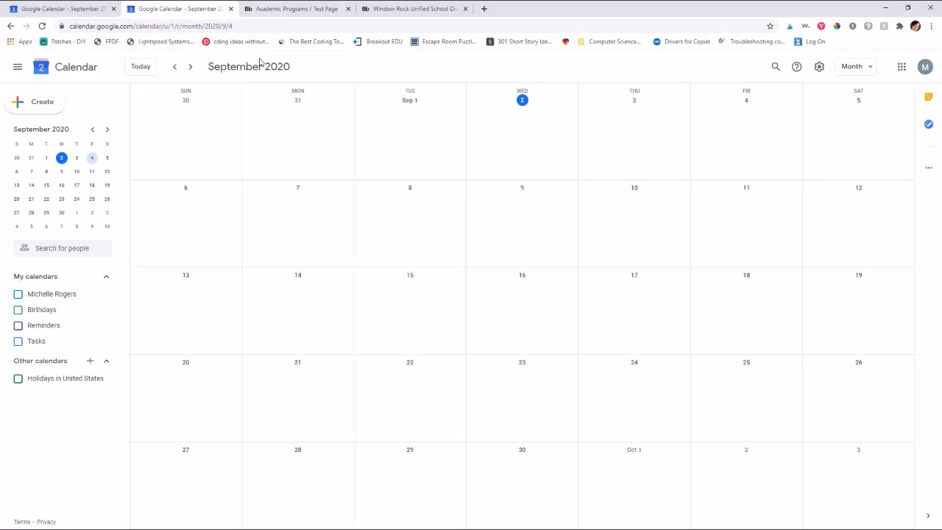
- Go to calendar.google.com
{"action": "left_click", "coordinate": [266, 27]}
{"action": "type", "text": "cal"}
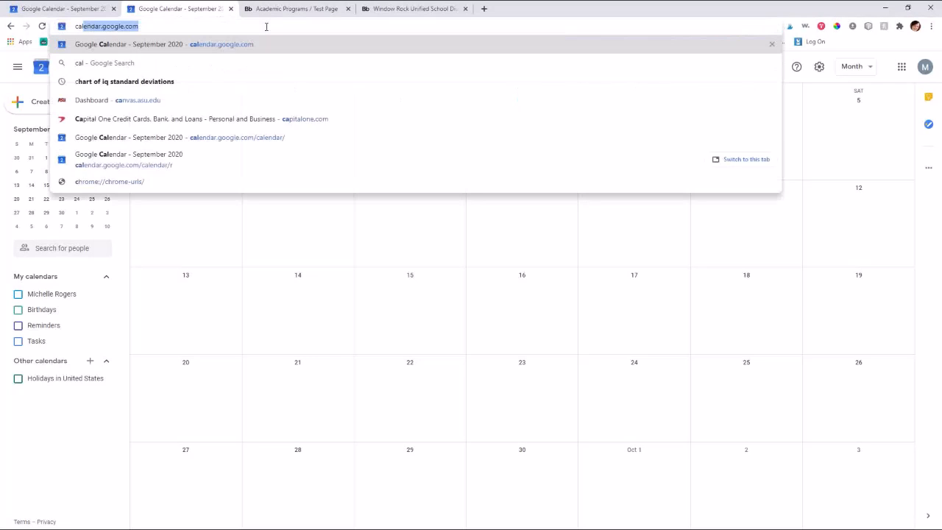
{"action": "type", "text": "enda"}
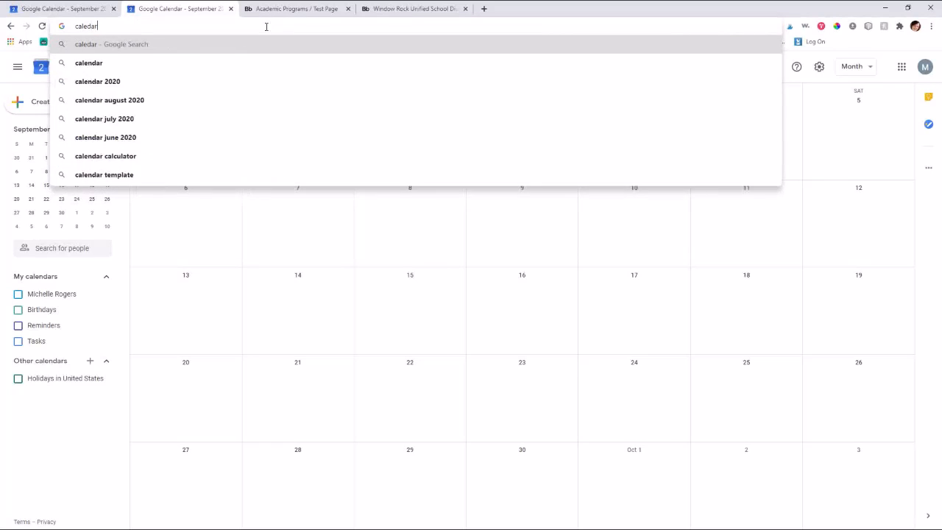
{"action": "type", "text": "r.google.com"}
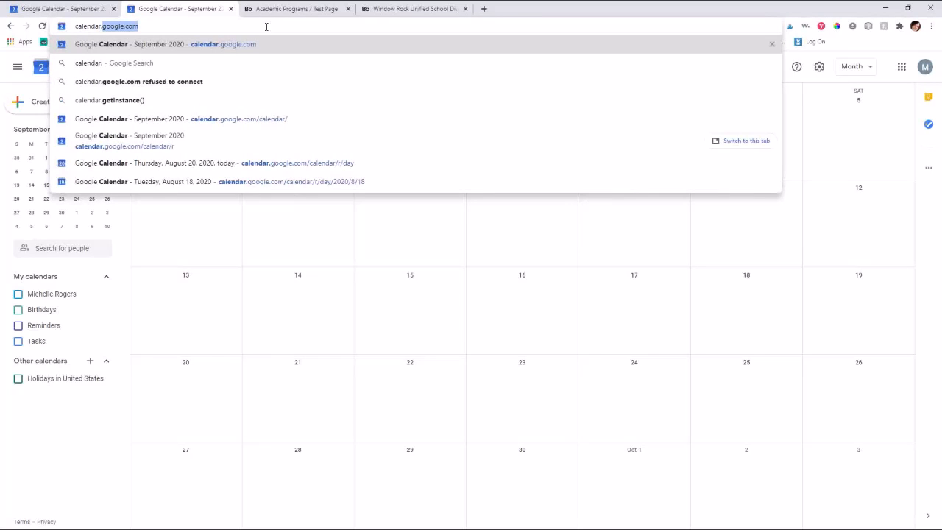
{"action": "key", "text": "Return"}
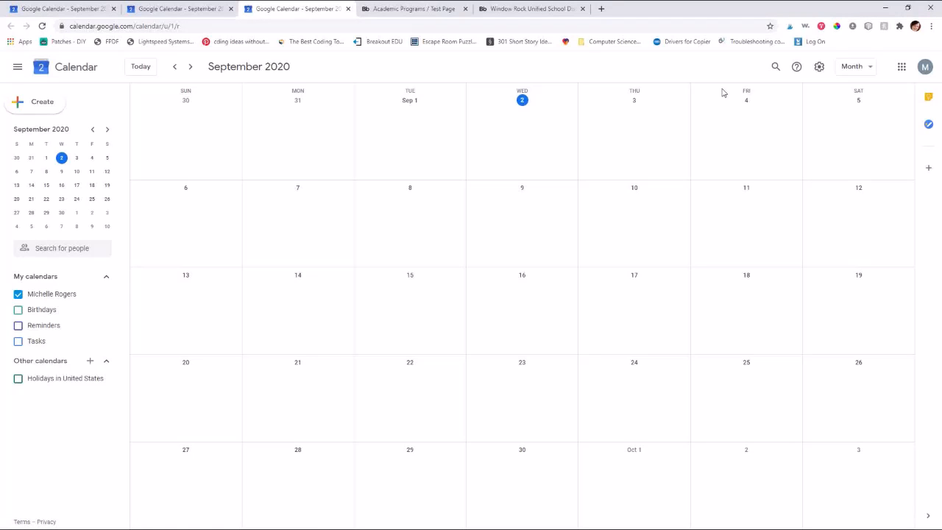
- Show the Holidays in United States, Reminders, Birthdays and Tasks calendars in the month view
{"action": "left_click", "coordinate": [17, 378]}
{"action": "left_click", "coordinate": [18, 326]}
{"action": "left_click", "coordinate": [18, 309]}
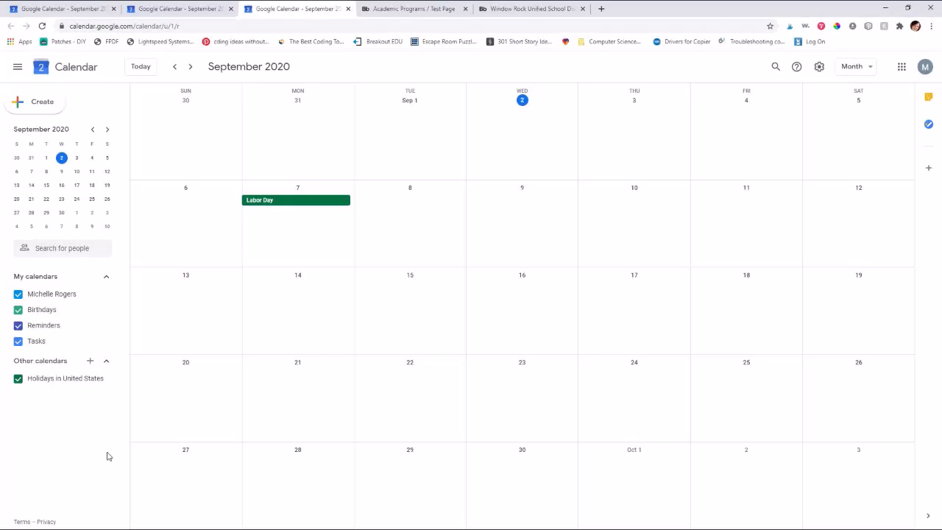
- Hide every calendar: Holidays in United States, Tasks, Reminders, Birthdays and the owner's personal calendar
{"action": "left_click", "coordinate": [18, 378]}
{"action": "left_click", "coordinate": [18, 341]}
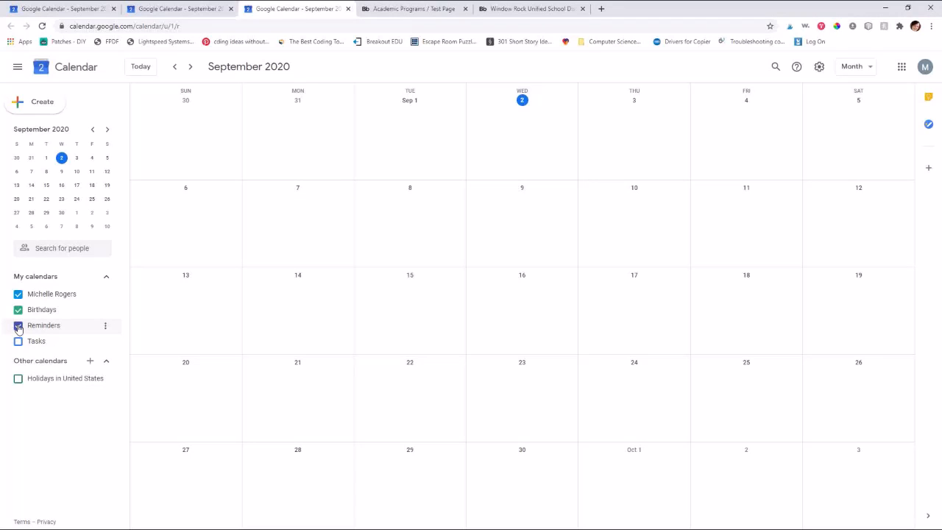
{"action": "left_click", "coordinate": [18, 326]}
{"action": "left_click", "coordinate": [18, 309]}
{"action": "left_click", "coordinate": [18, 295]}
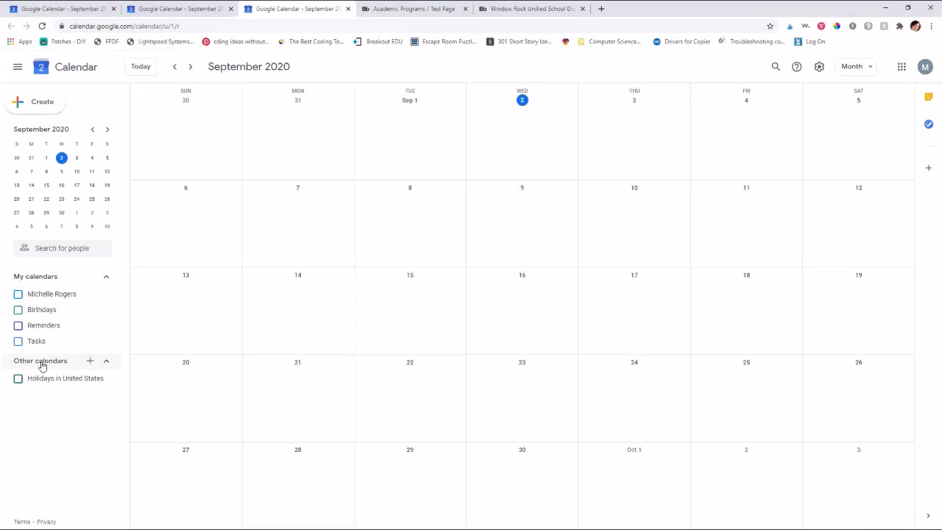
- Start a new calendar named "Class Assignment Calendar" with the description "This is a calendar to post student assignments for the class."
{"action": "left_click", "coordinate": [90, 362]}
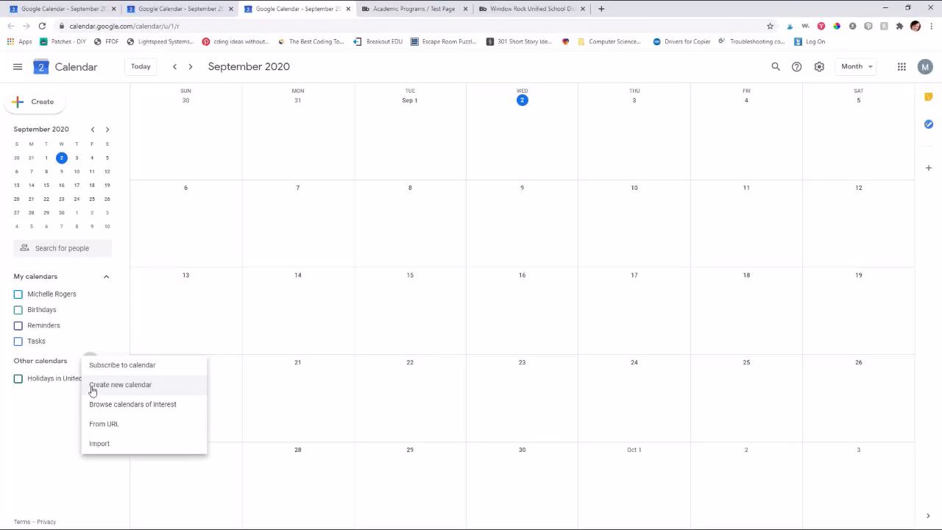
{"action": "left_click", "coordinate": [135, 387]}
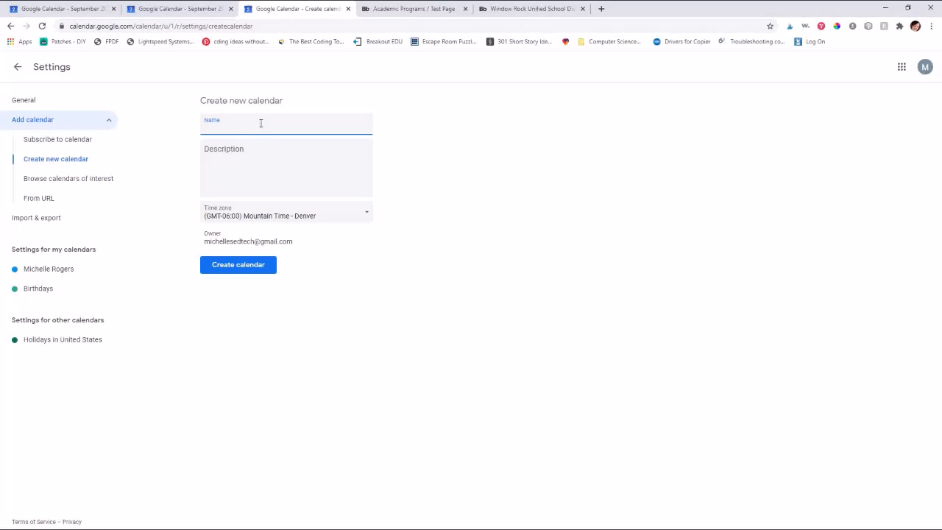
{"action": "type", "text": "Class Assignment Calendar"}
{"action": "left_click", "coordinate": [256, 150]}
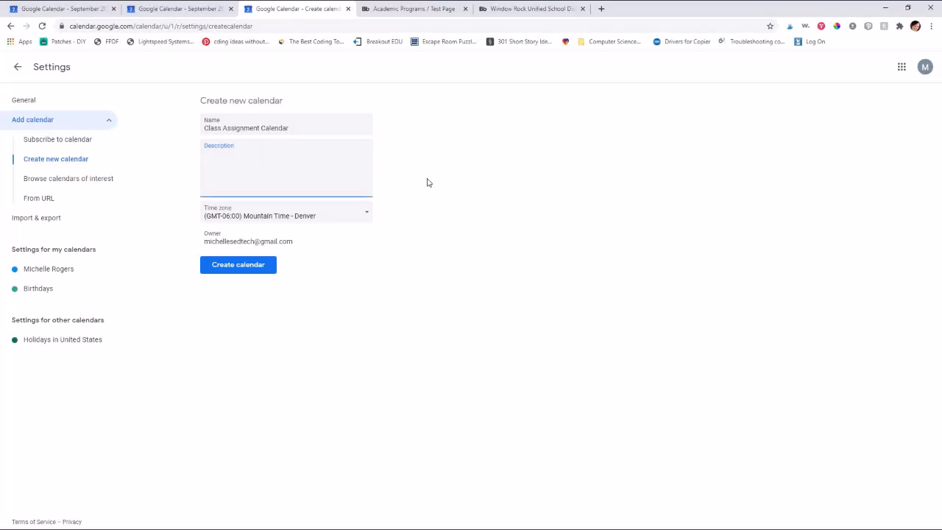
{"action": "type", "text": "This is a calendar to post student assignments for t"}
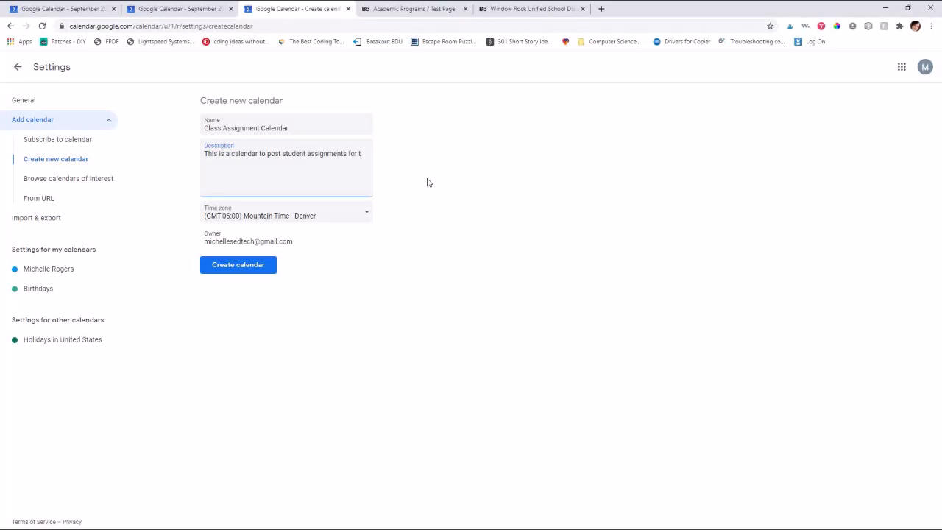
{"action": "type", "text": "he class"}
- Set the new calendar's time zone to (GMT-06:00) Mountain Time - Denver and create the calendar
{"action": "left_click", "coordinate": [366, 218]}
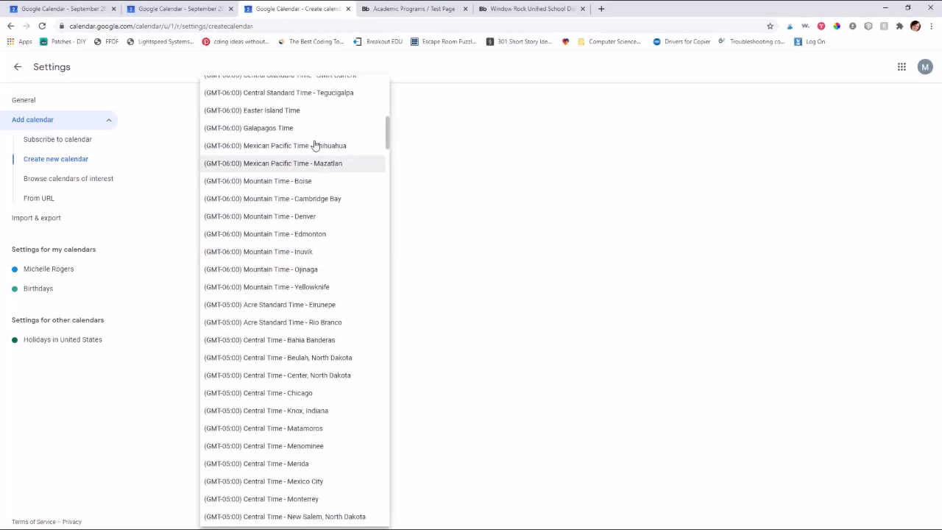
{"action": "left_click", "coordinate": [221, 216]}
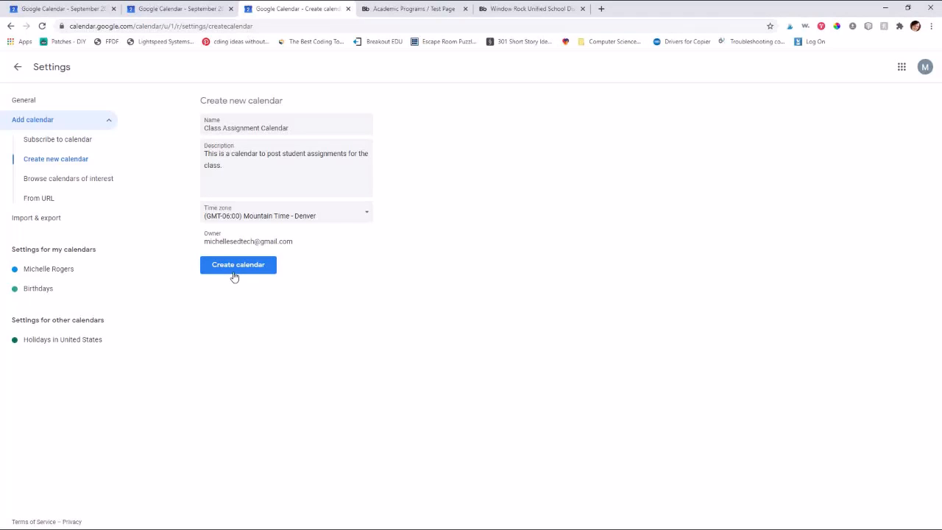
{"action": "left_click", "coordinate": [233, 273]}
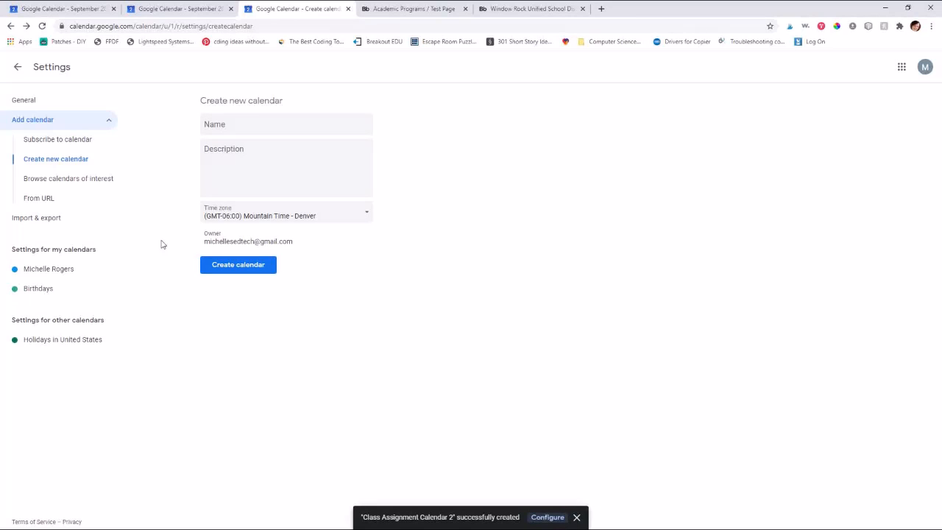
- Open the new calendar's configuration and set its auto-accept invitations option to "Do not show invitations"
{"action": "left_click", "coordinate": [569, 517]}
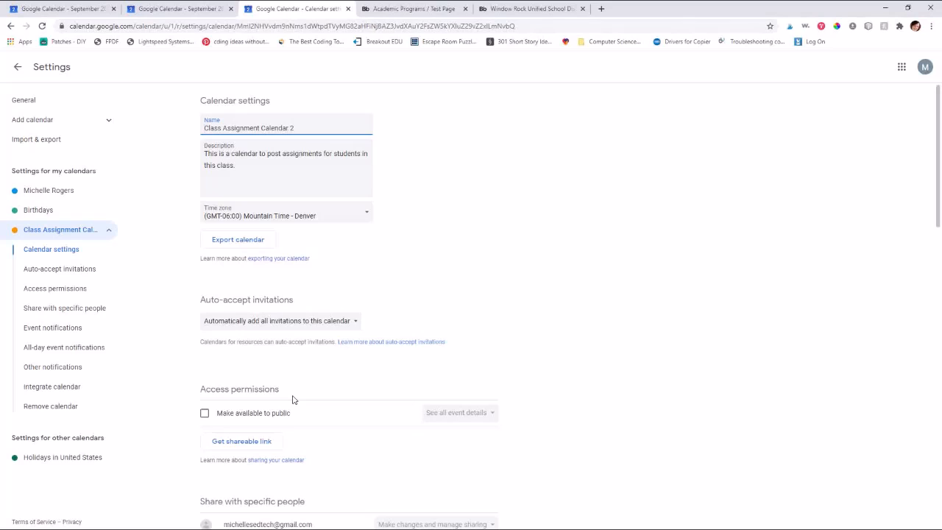
{"action": "left_click", "coordinate": [329, 331]}
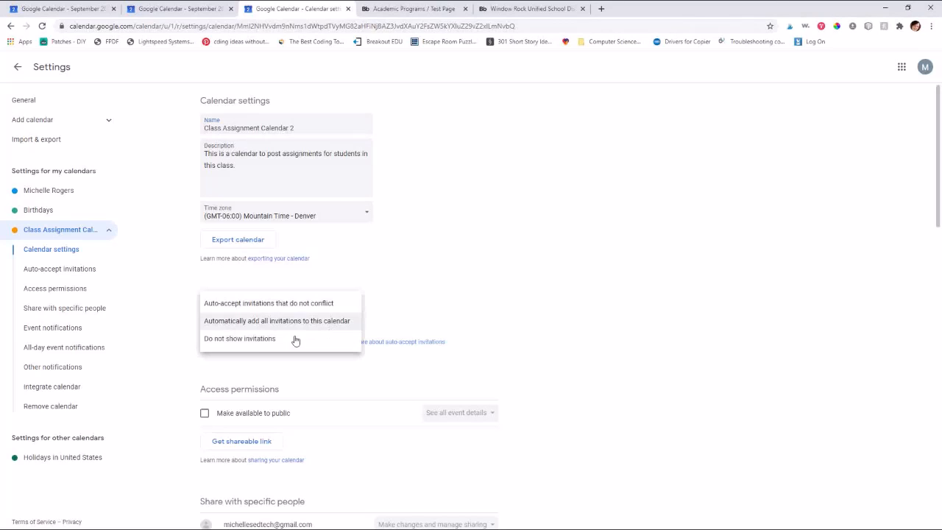
{"action": "left_click", "coordinate": [252, 340]}
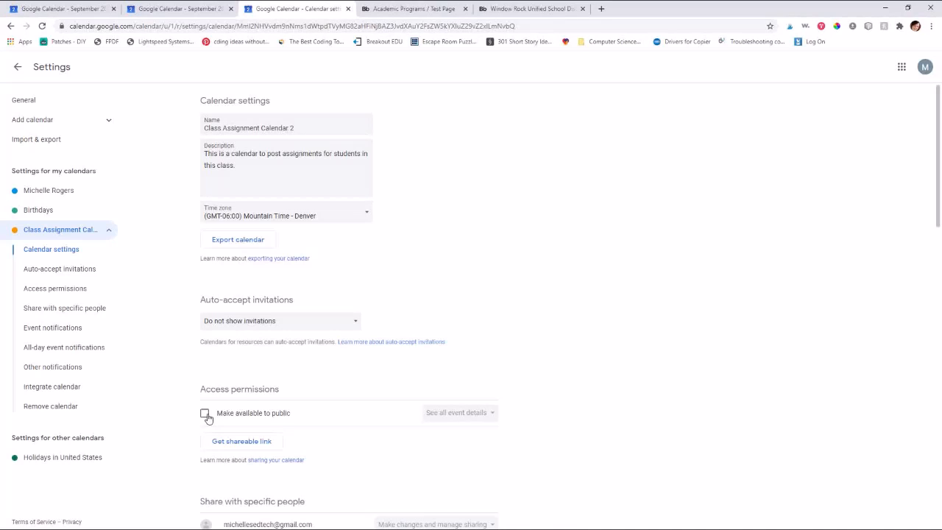
- Get the class assignment calendar's shareable link and copy it
{"action": "left_click", "coordinate": [243, 444]}
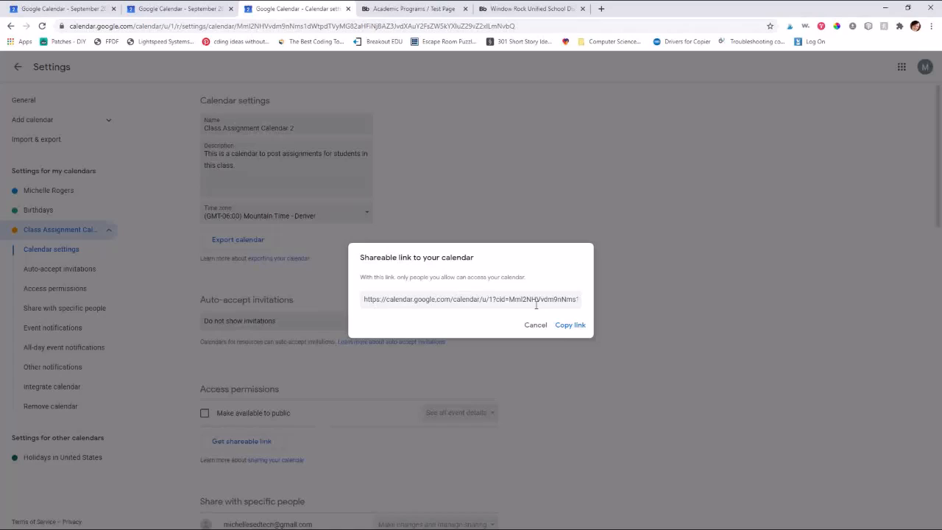
{"action": "left_click", "coordinate": [569, 325]}
{"action": "left_click", "coordinate": [534, 326]}
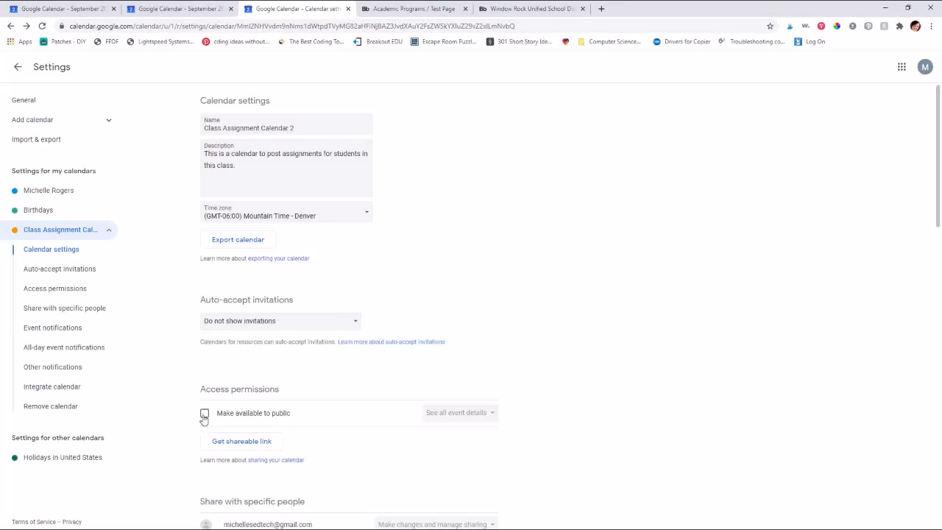
- Make the class assignment calendar available to the public with the "See all event details" permission
{"action": "left_click", "coordinate": [204, 416]}
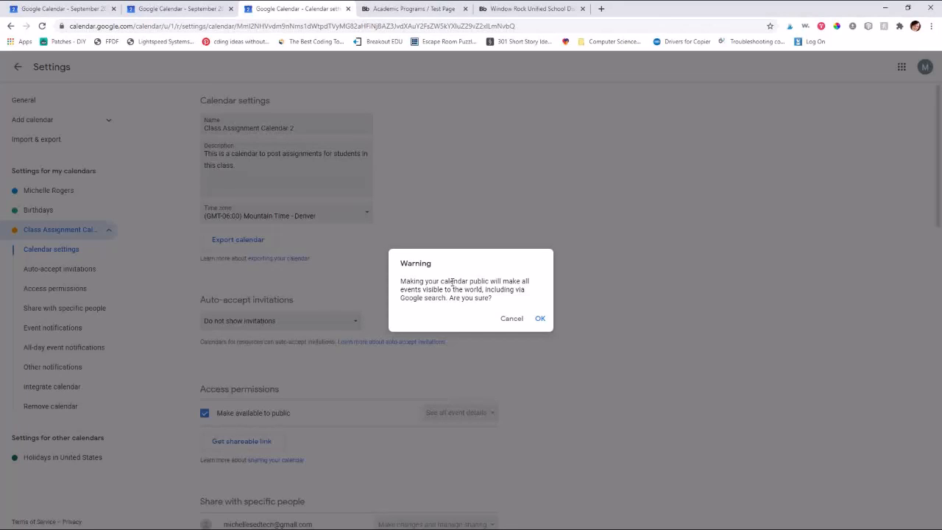
{"action": "left_click", "coordinate": [541, 320]}
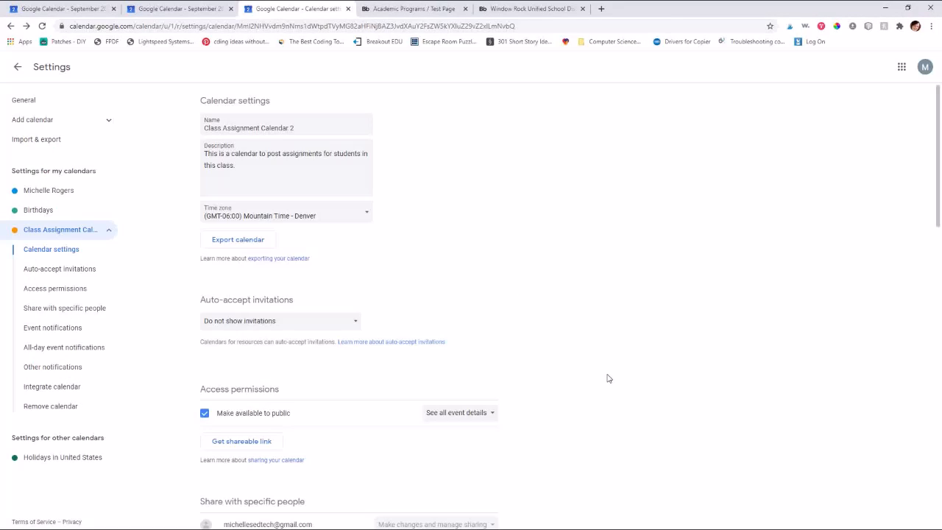
{"action": "left_click", "coordinate": [490, 416]}
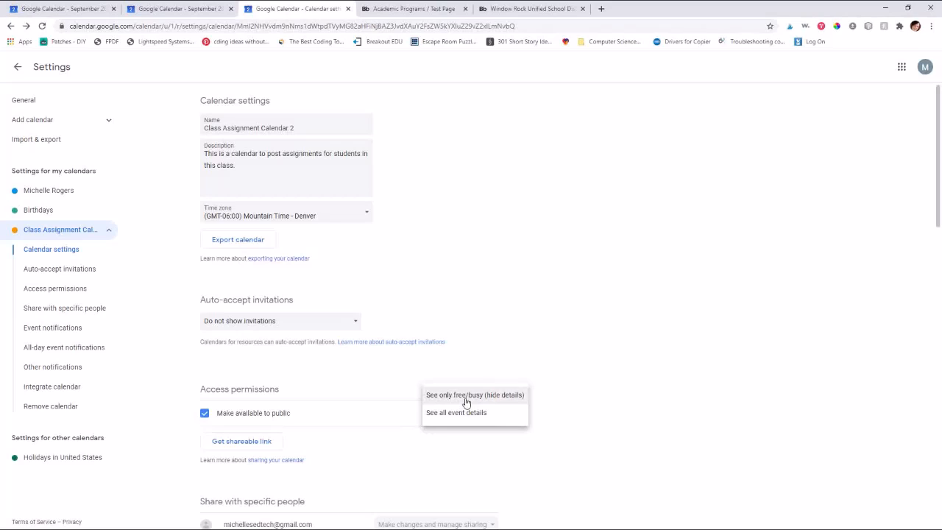
{"action": "left_click", "coordinate": [472, 414]}
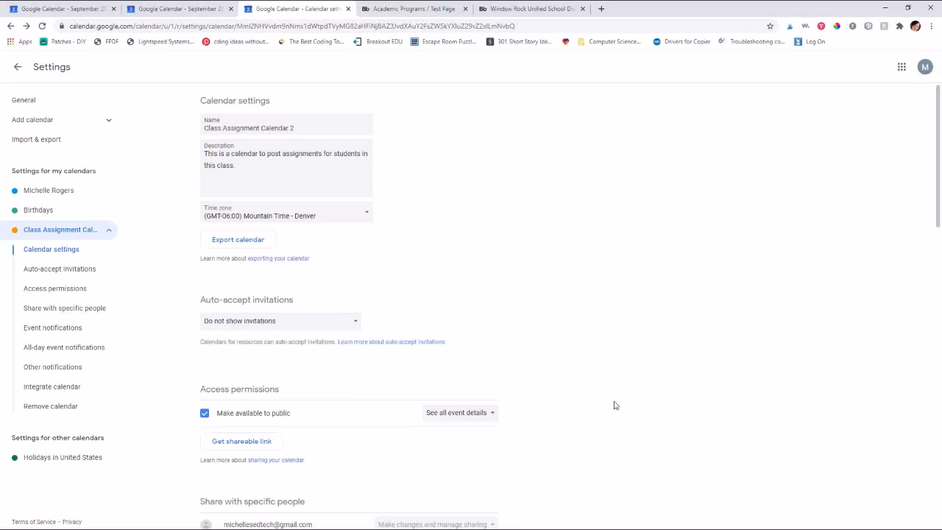
- Leave the calendar settings for the month view, keeping only the class assignment calendar shown
{"action": "scroll", "coordinate": [516, 446], "scroll_direction": "down", "scroll_amount": 7}
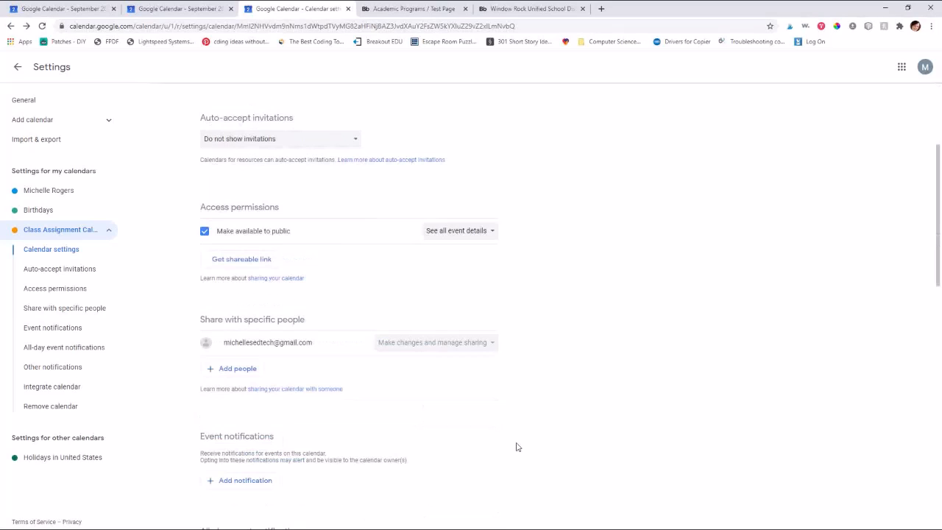
{"action": "scroll", "coordinate": [469, 203], "scroll_direction": "up", "scroll_amount": 1}
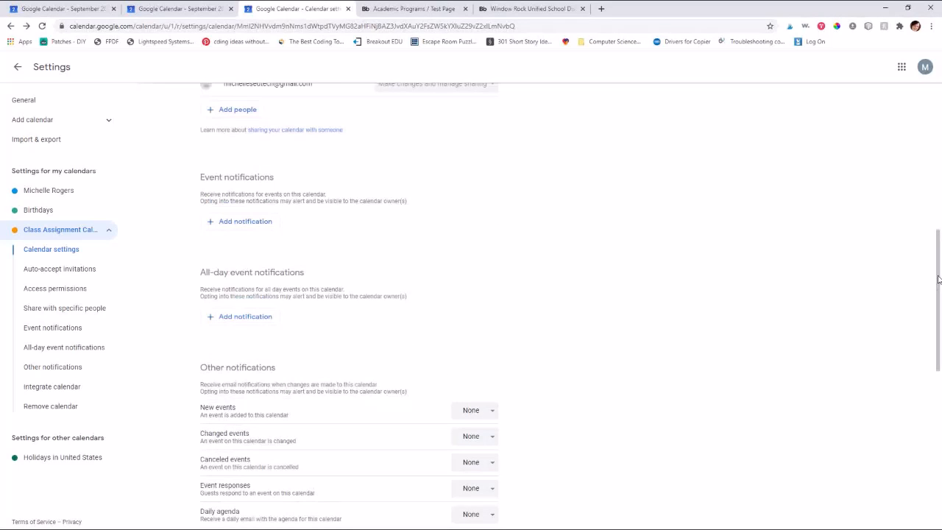
{"action": "left_click_drag", "start_coordinate": [939, 279], "coordinate": [939, 132]}
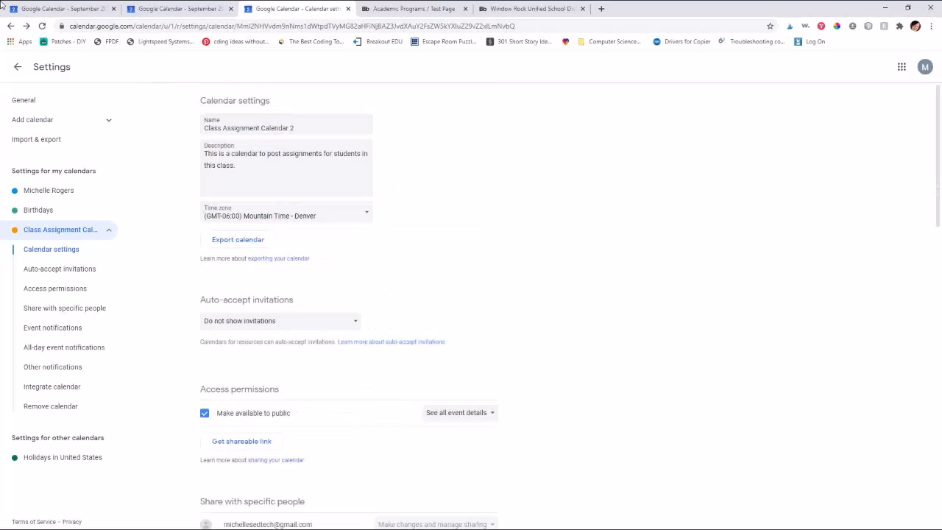
{"action": "left_click", "coordinate": [18, 71]}
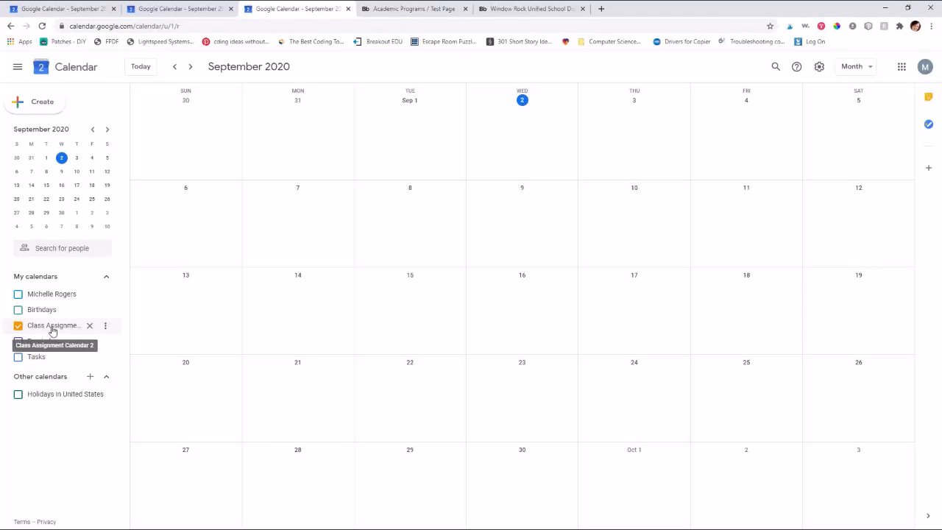
{"action": "left_click", "coordinate": [19, 294]}
{"action": "left_click", "coordinate": [18, 294]}
- Start an event titled "Chapter Review" on Friday, September 4 in the class assignment calendar
{"action": "left_click", "coordinate": [732, 127]}
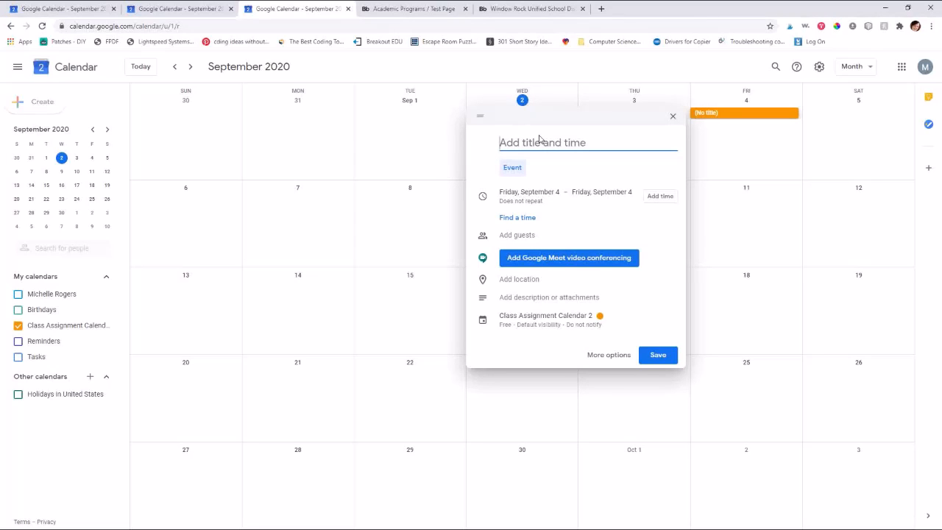
{"action": "type", "text": "Chapter"}
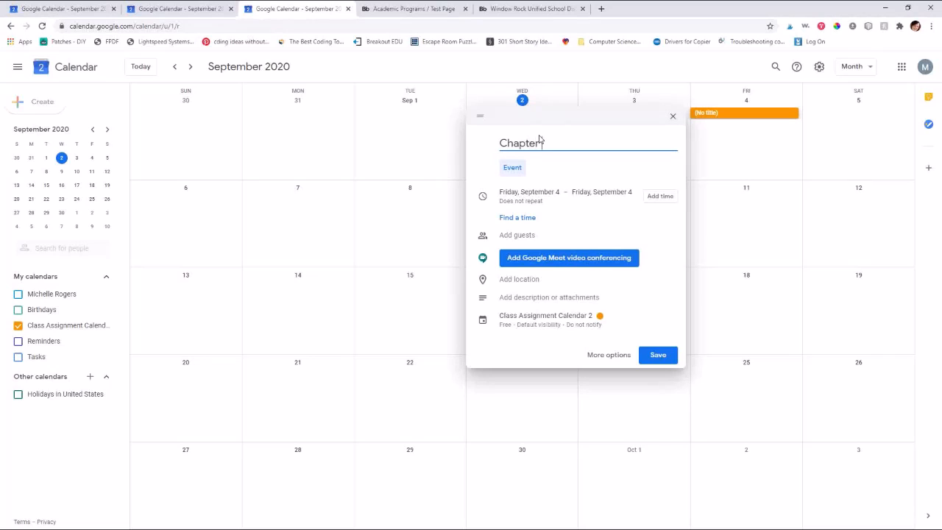
{"action": "type", "text": " Review"}
- Add the event description "Do questions 1-14 from Chapter Review on page 173. Then, submit them to me through email."
{"action": "left_click", "coordinate": [522, 302]}
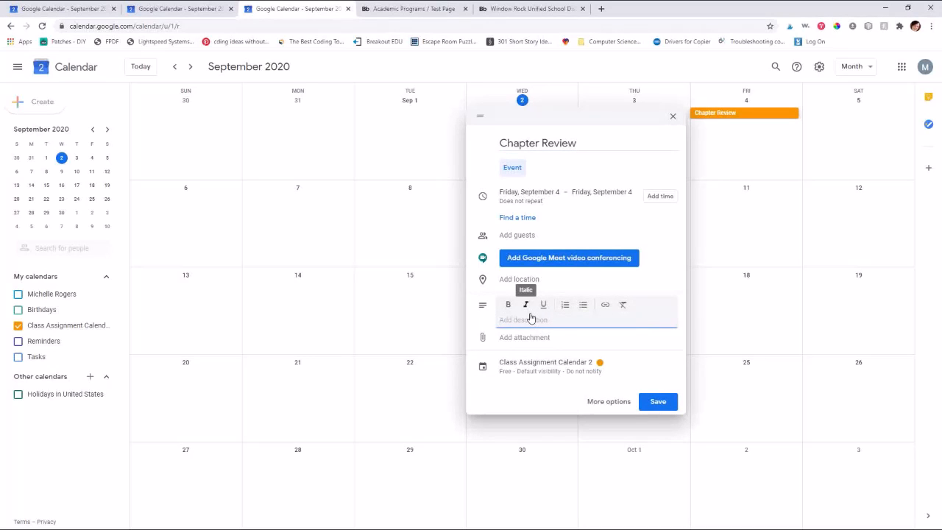
{"action": "type", "text": "Do questions 1-14 from Chapter Review on page 173."}
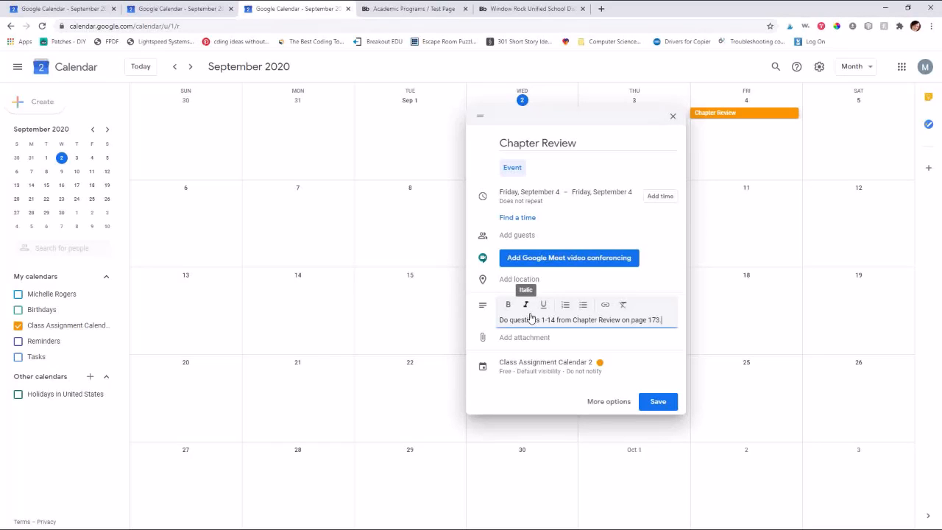
{"action": "type", "text": ". Then, s"}
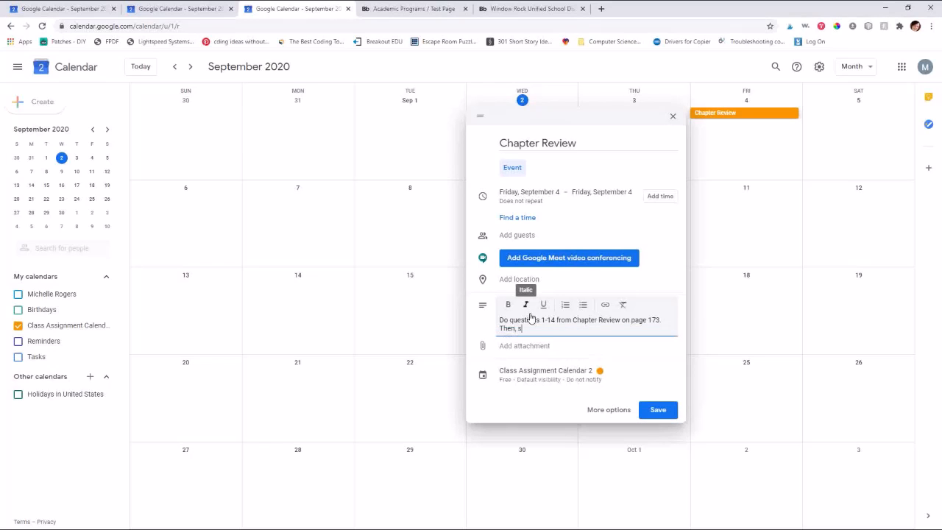
{"action": "type", "text": "ubmit them to me through email."}
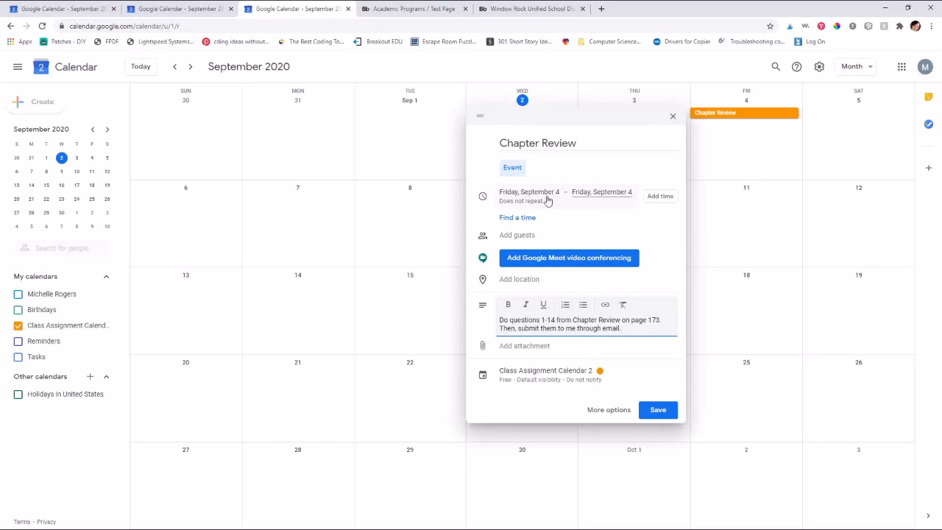
{"action": "left_click", "coordinate": [526, 351]}
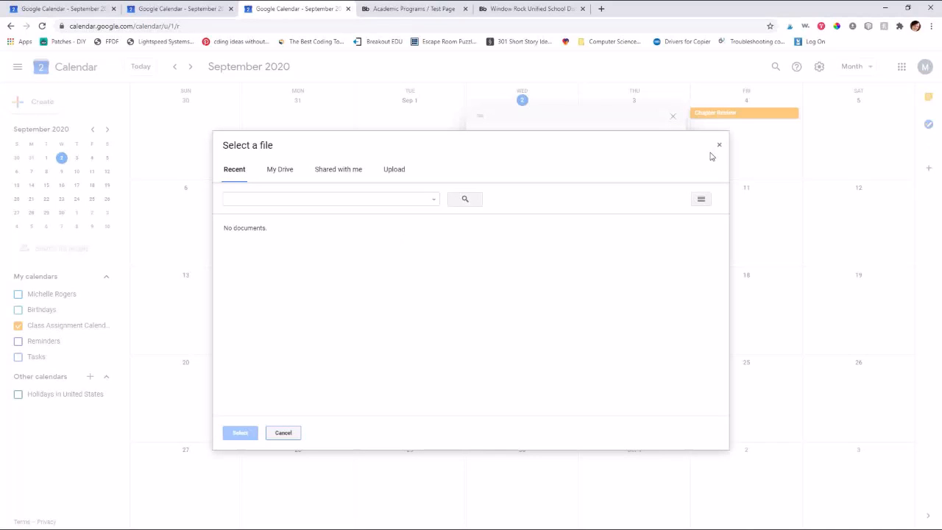
{"action": "left_click", "coordinate": [719, 145]}
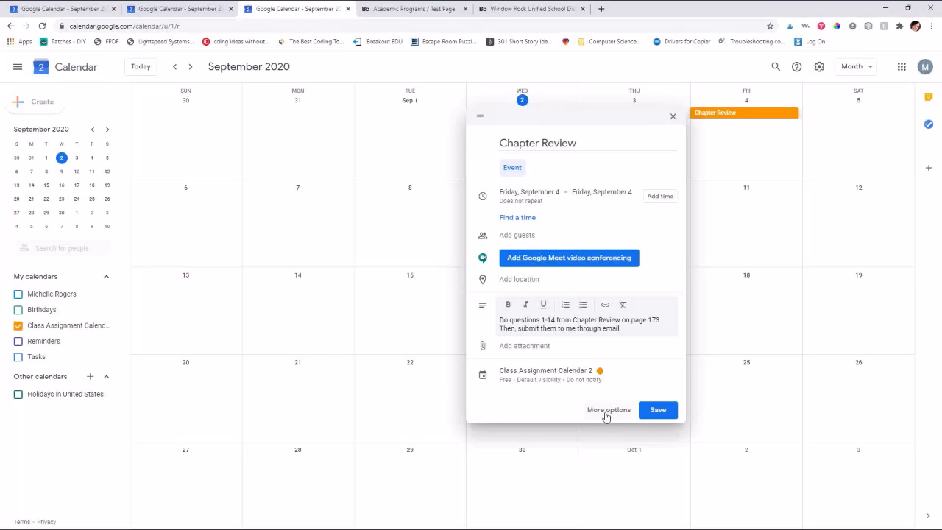
- Save the Chapter Review event and open its details from September 4
{"action": "left_click", "coordinate": [651, 411]}
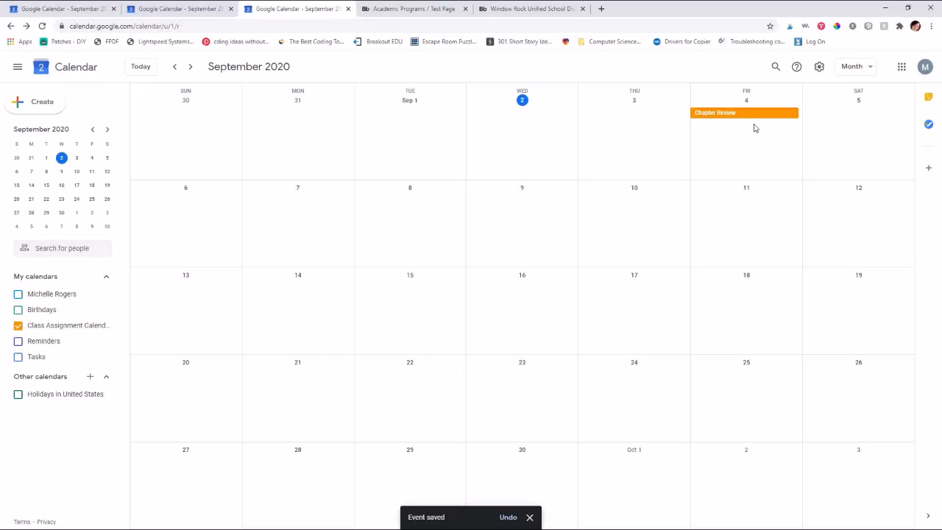
{"action": "left_click", "coordinate": [721, 119]}
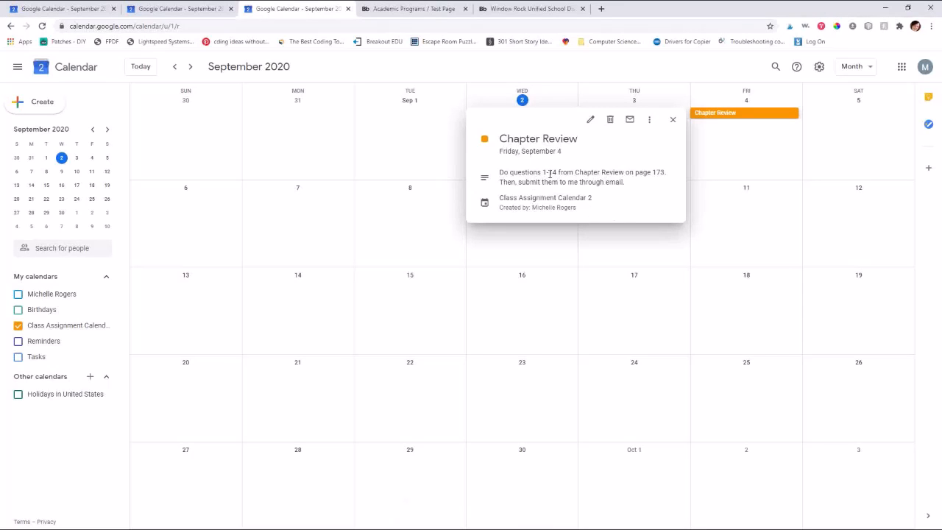
- In the Chapter Review event's full editor, try turning off All day, turn it back on, and save the event
{"action": "left_click", "coordinate": [589, 121]}
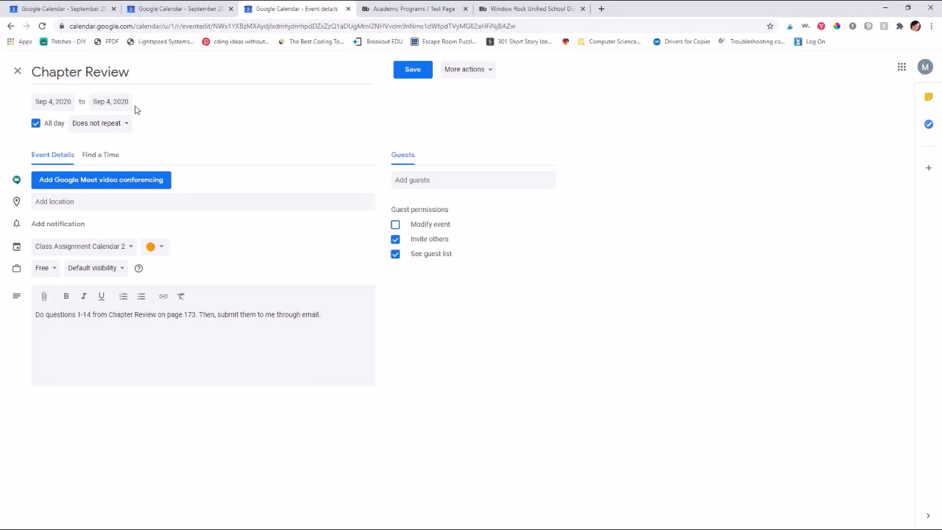
{"action": "left_click", "coordinate": [37, 124]}
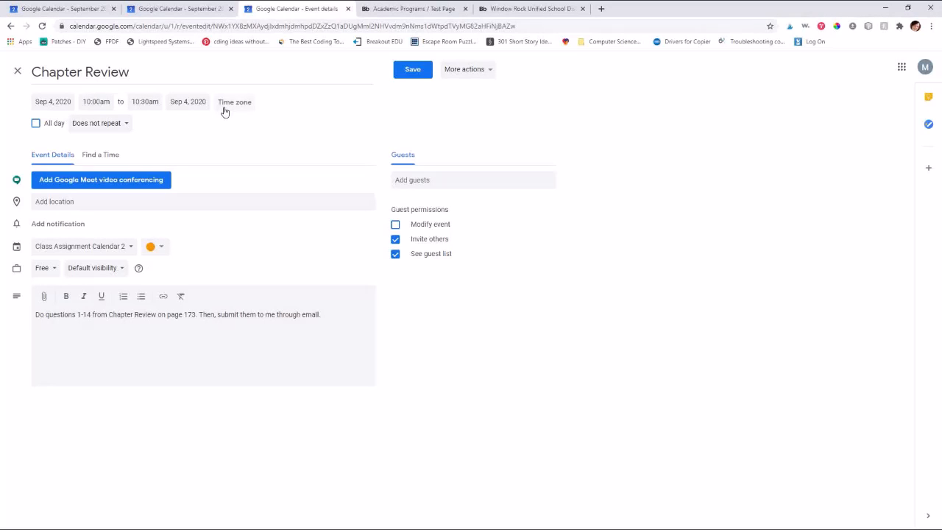
{"action": "left_click", "coordinate": [36, 123]}
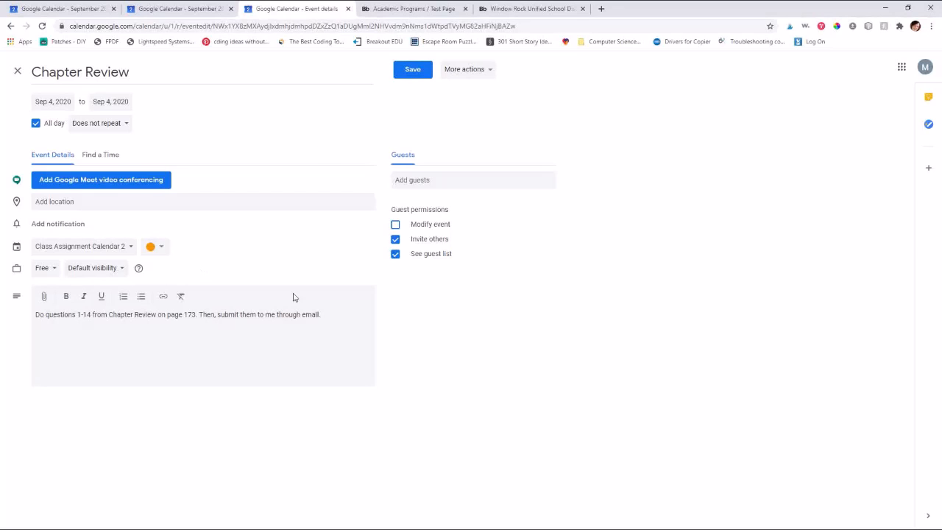
{"action": "left_click", "coordinate": [488, 73]}
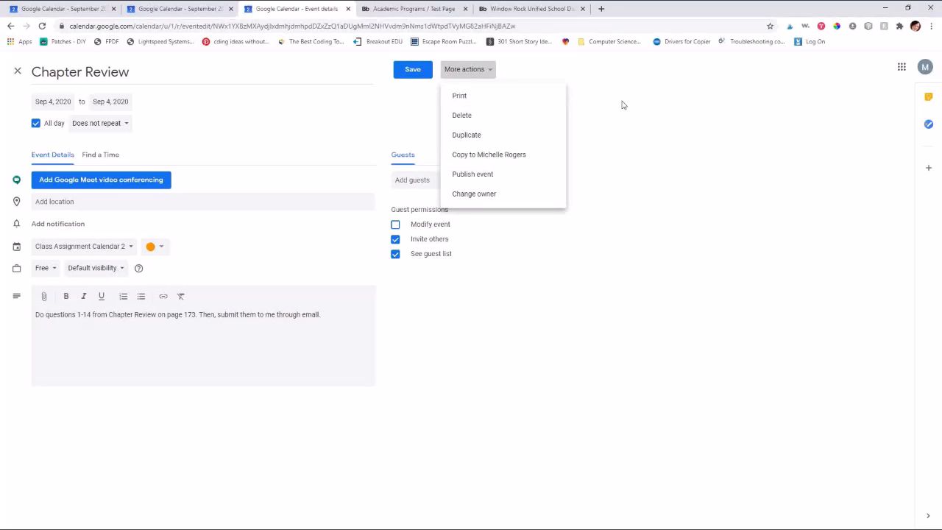
{"action": "left_click", "coordinate": [402, 74]}
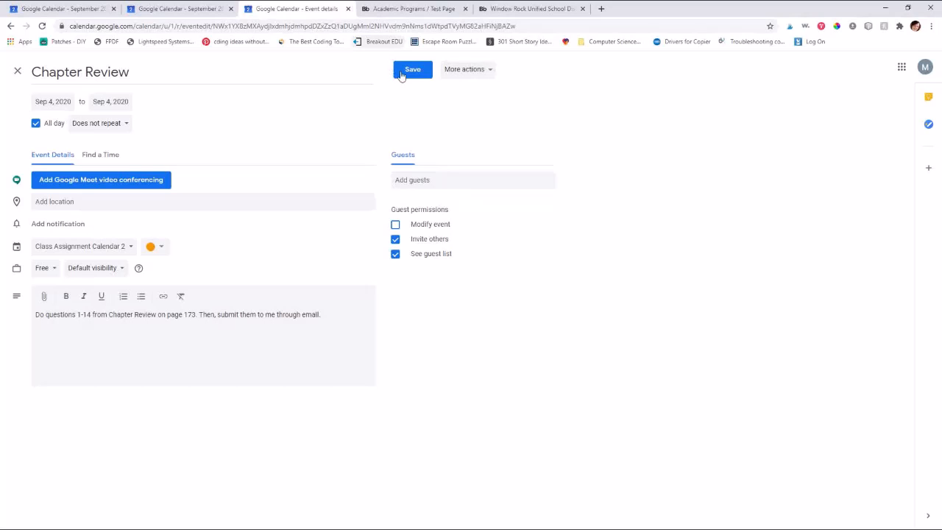
{"action": "left_click", "coordinate": [401, 73]}
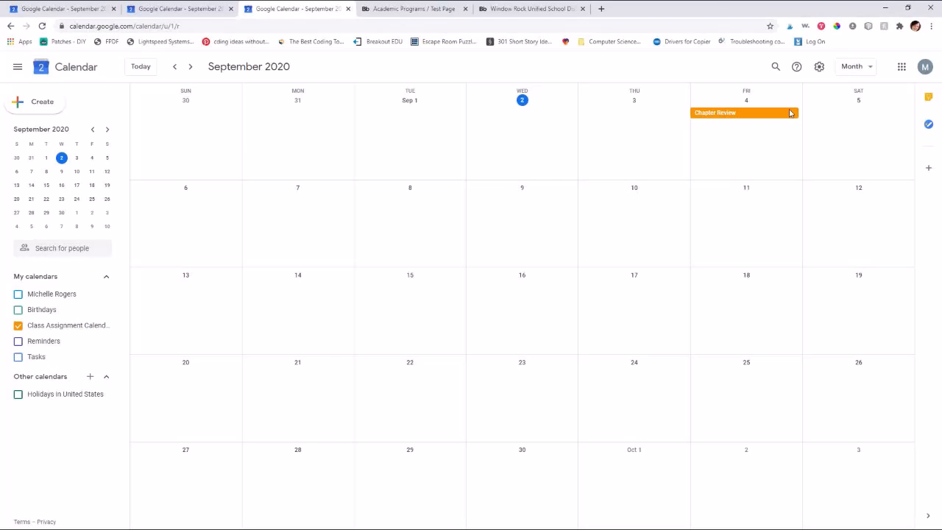
- Open the Integrate calendar section in the settings of Class Assignment Calendar 2
{"action": "left_click", "coordinate": [819, 70]}
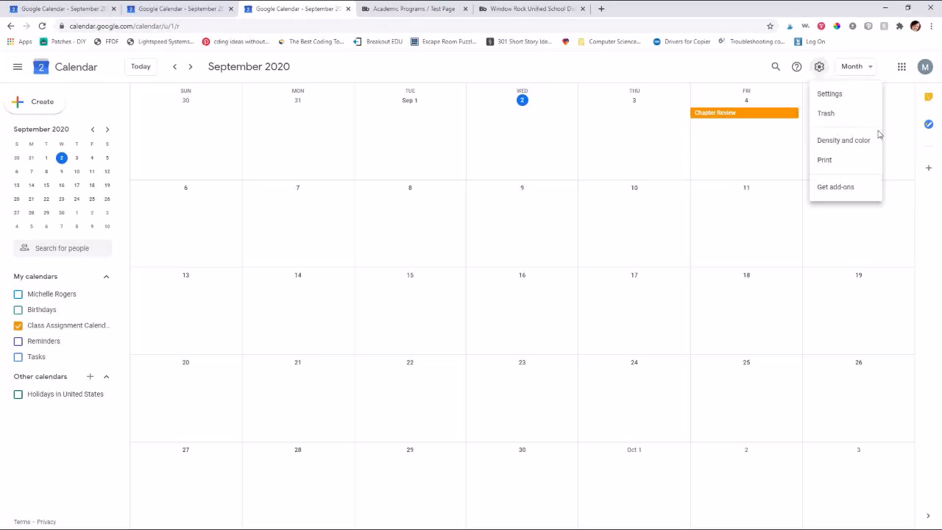
{"action": "left_click", "coordinate": [838, 101]}
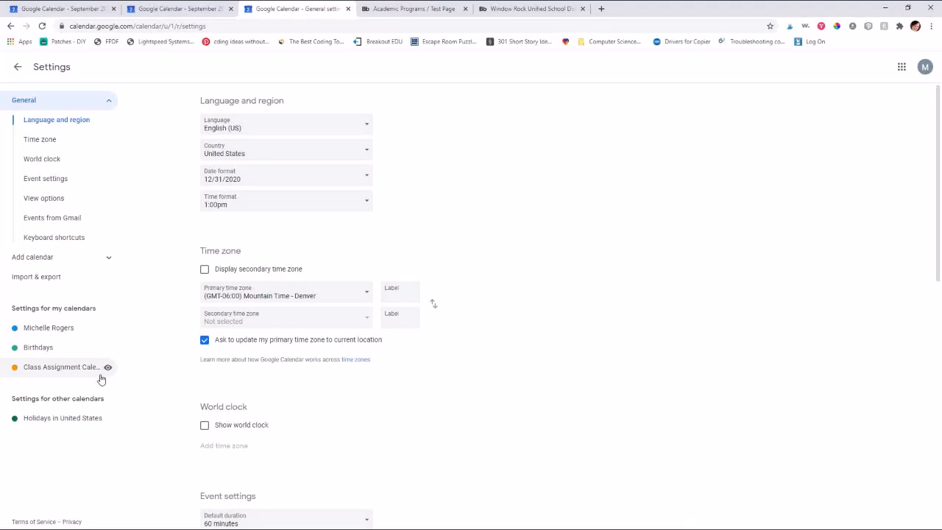
{"action": "left_click", "coordinate": [68, 374]}
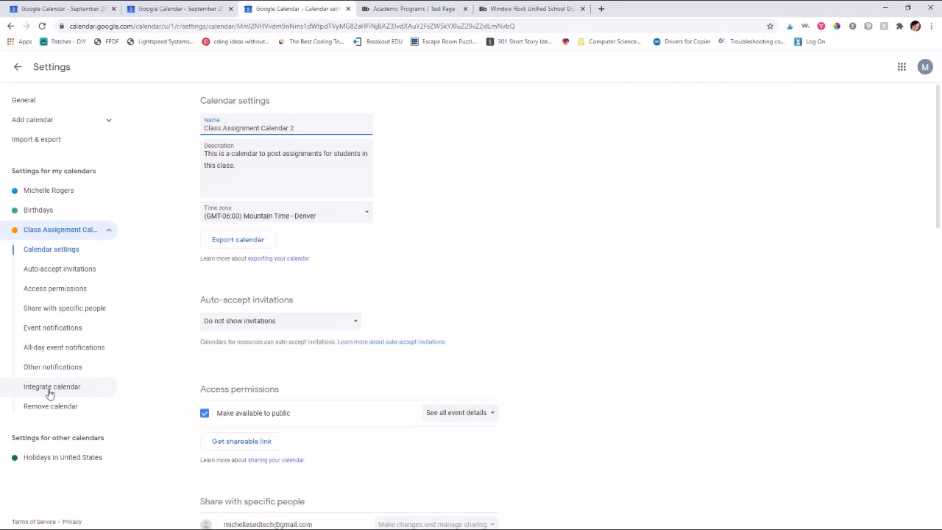
{"action": "left_click", "coordinate": [46, 394]}
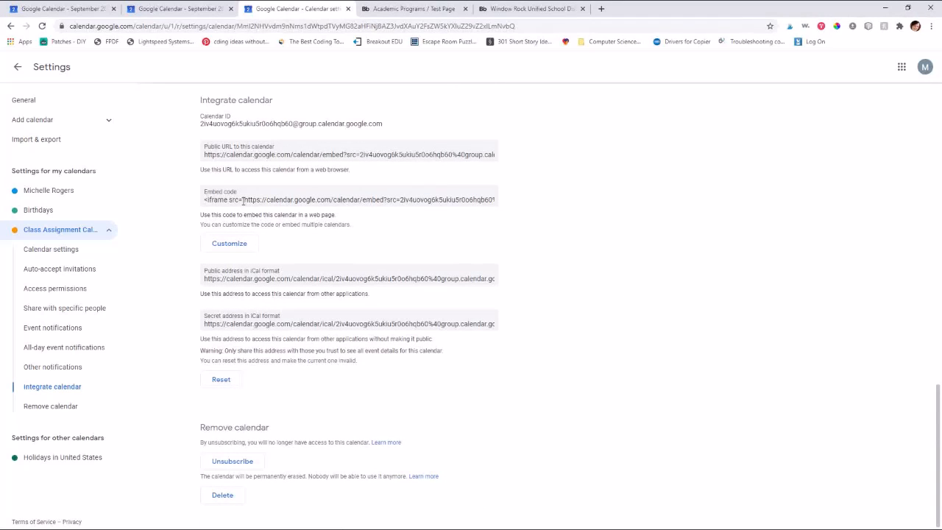
- Copy the embed code of Class Assignment Calendar 2
{"action": "left_click", "coordinate": [243, 199]}
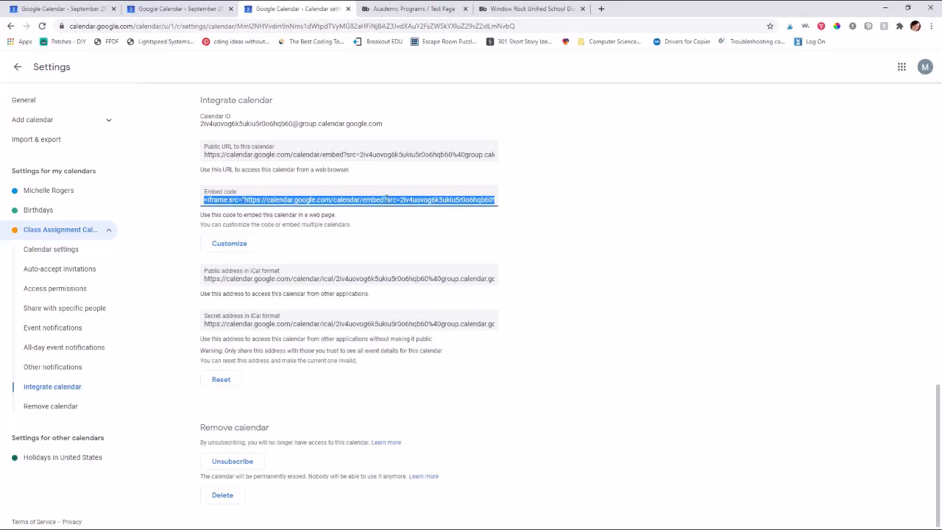
{"action": "right_click", "coordinate": [330, 199]}
{"action": "left_click", "coordinate": [346, 206]}
- Check the Test Page in Blackboard briefly, and open the customization of the embed code back in the Google Calendar settings
{"action": "left_click", "coordinate": [559, 9]}
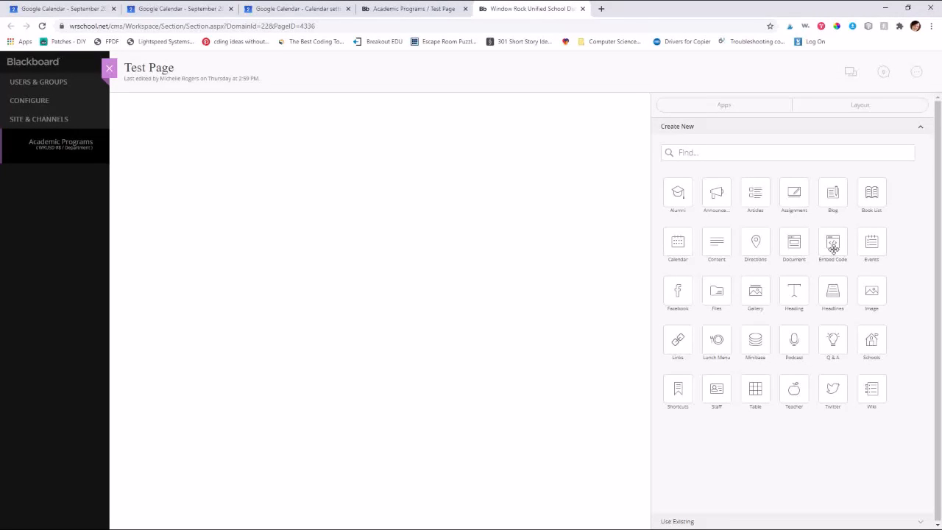
{"action": "left_click", "coordinate": [453, 5]}
{"action": "left_click", "coordinate": [266, 9]}
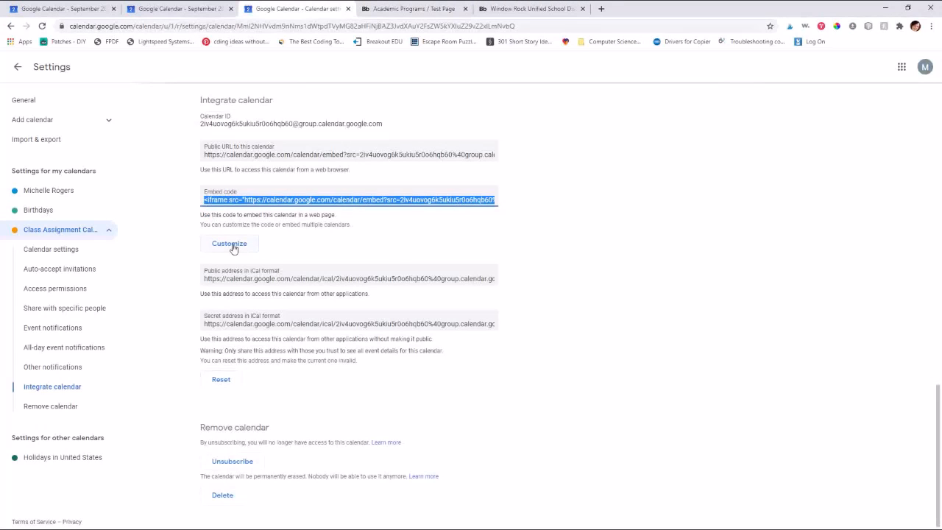
{"action": "left_click", "coordinate": [641, 221]}
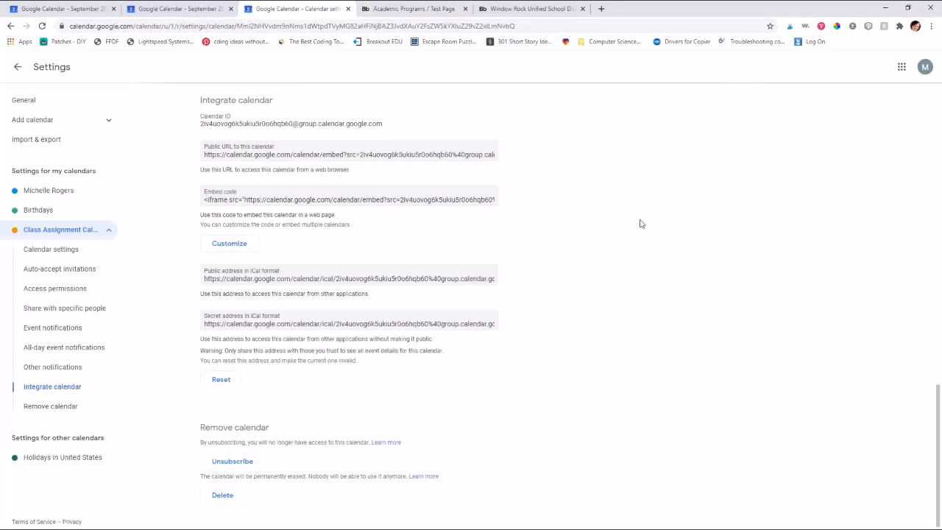
{"action": "left_click", "coordinate": [224, 246]}
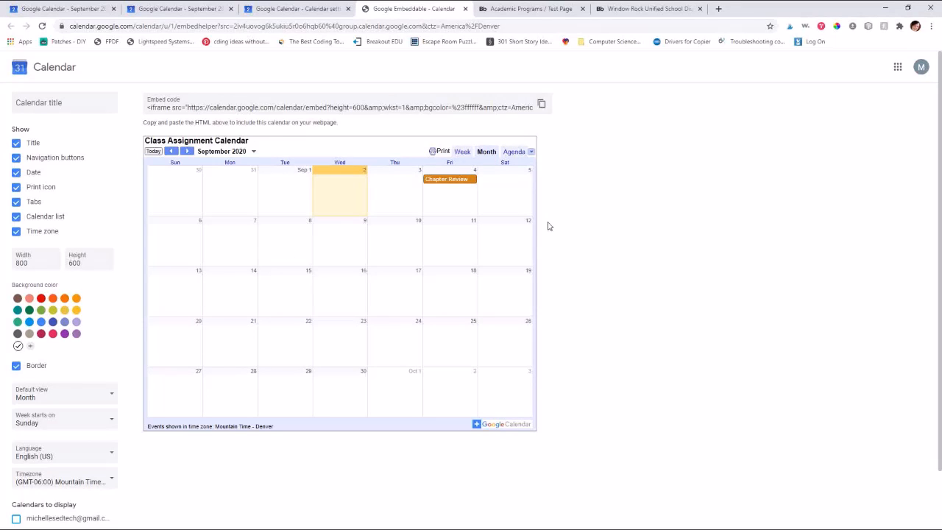
- Preview the embedded calendar in the Week, Month and Agenda views, and set its default view to Agenda
{"action": "left_click", "coordinate": [462, 151]}
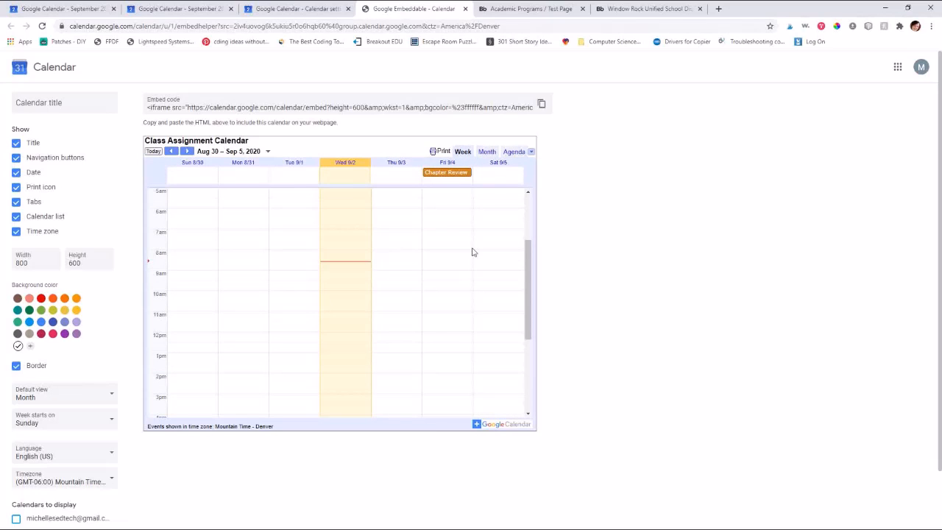
{"action": "left_click", "coordinate": [515, 152]}
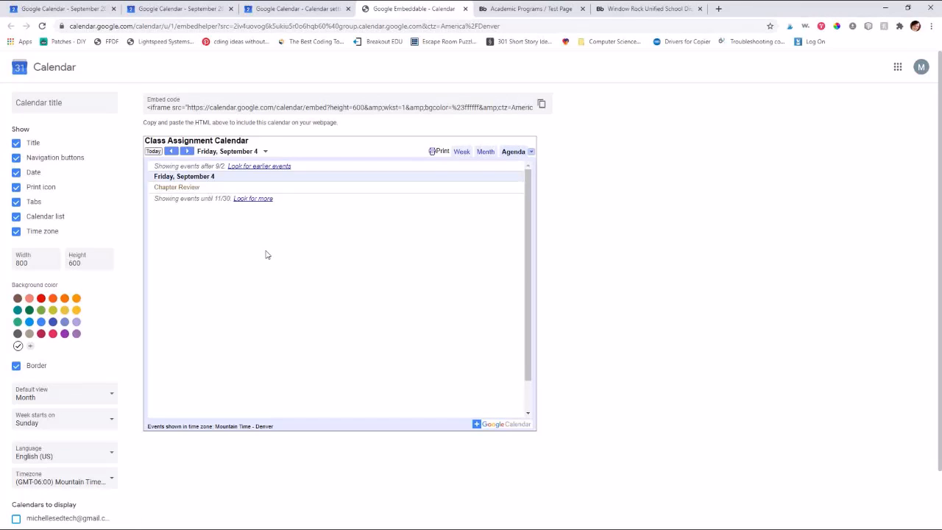
{"action": "left_click", "coordinate": [485, 152]}
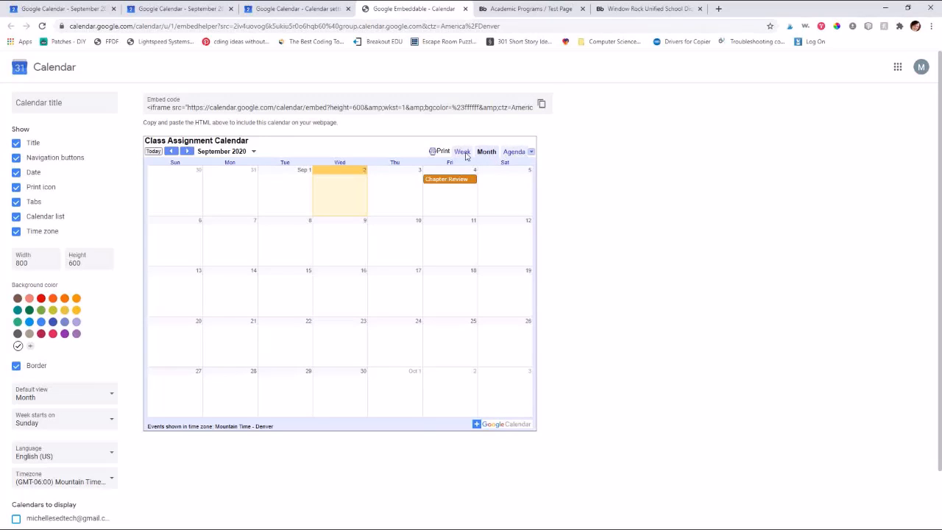
{"action": "left_click", "coordinate": [514, 152]}
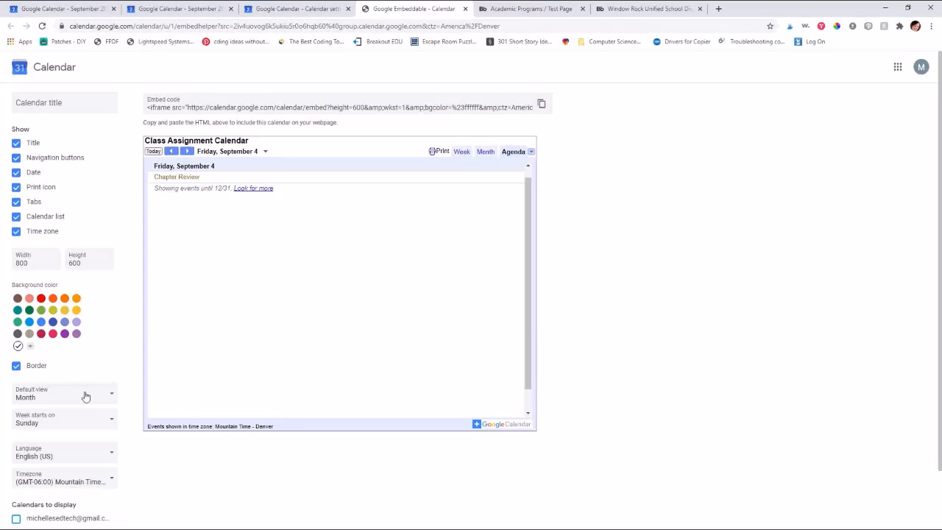
{"action": "left_click", "coordinate": [110, 393]}
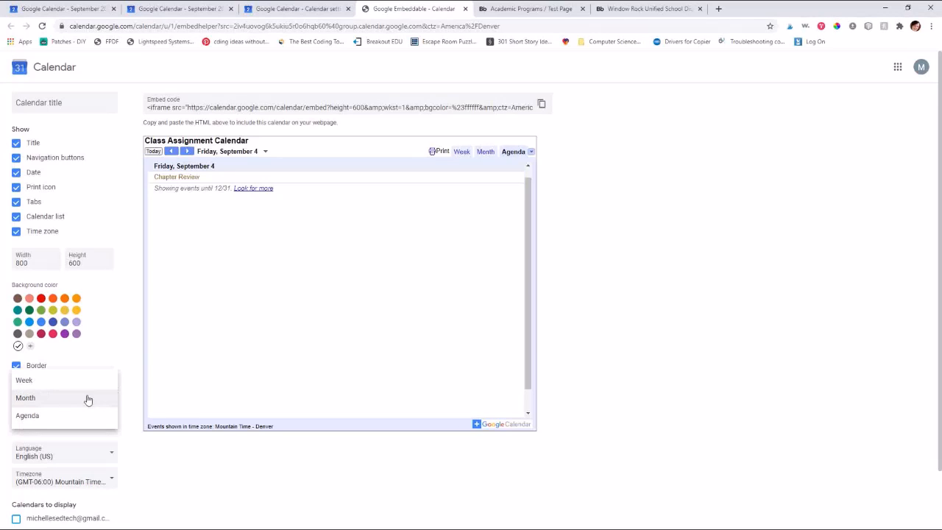
{"action": "left_click", "coordinate": [38, 417]}
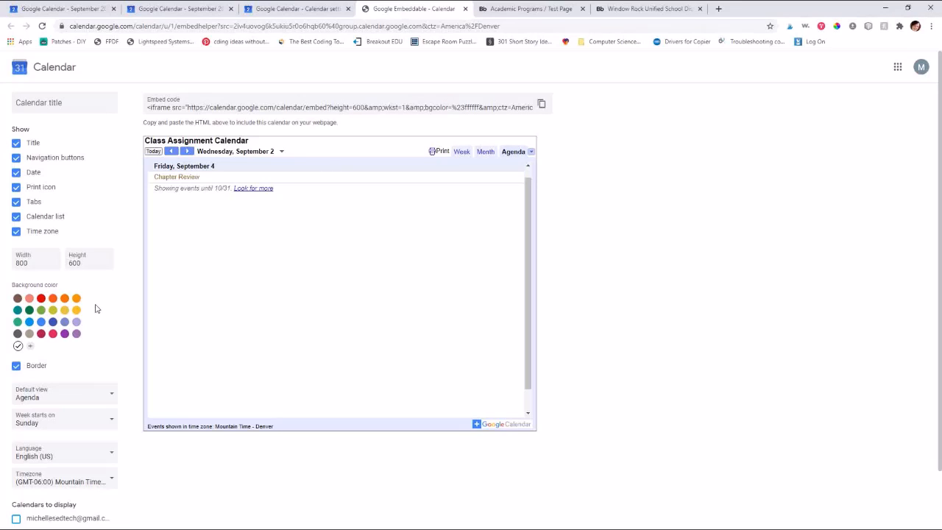
- Try hiding the time zone, navigation buttons and print icon of the embedded calendar, and show each of them again
{"action": "left_click", "coordinate": [15, 232]}
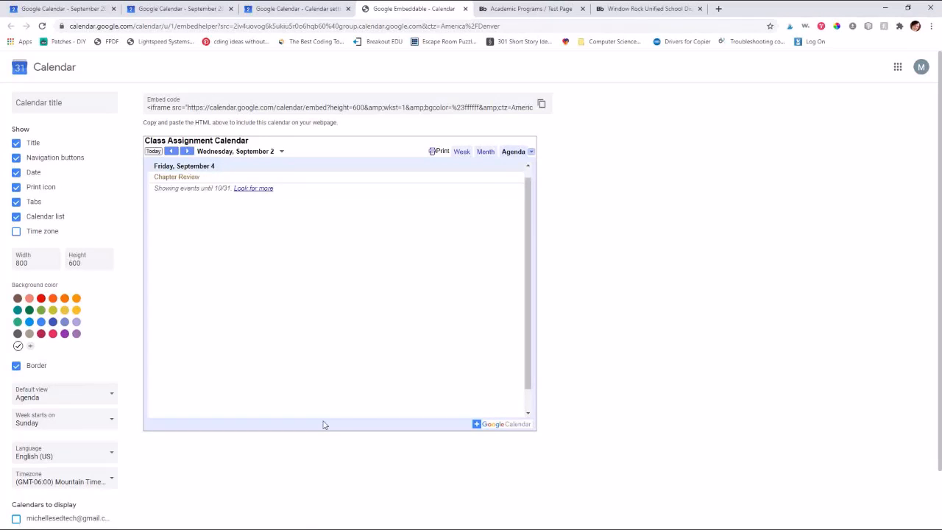
{"action": "left_click", "coordinate": [16, 233]}
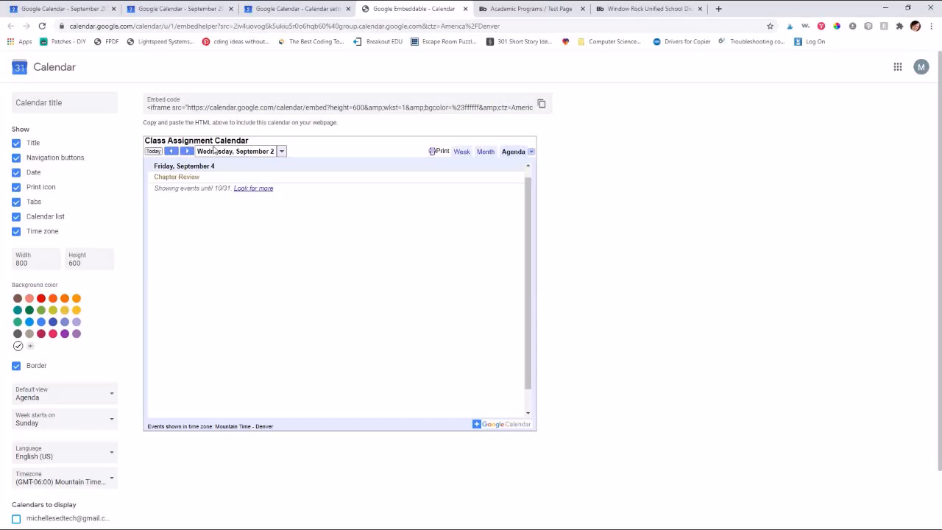
{"action": "left_click", "coordinate": [31, 159]}
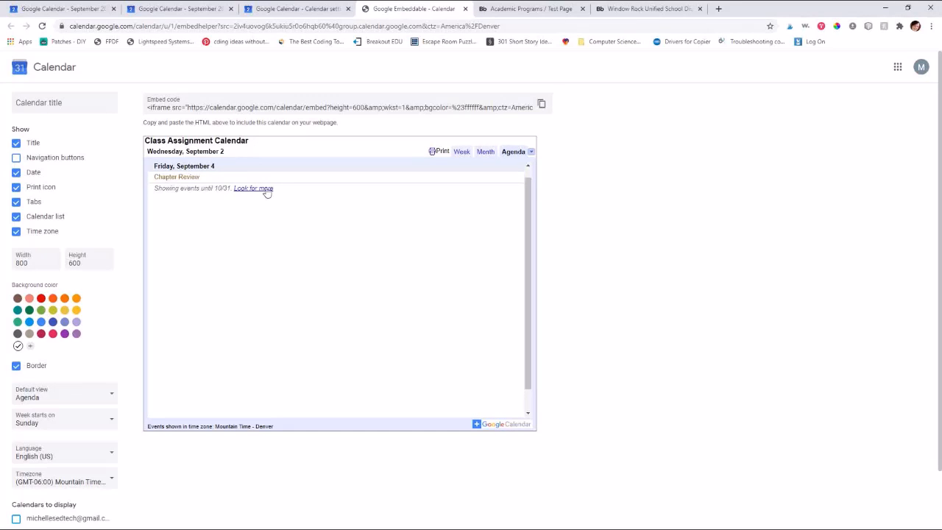
{"action": "left_click", "coordinate": [16, 158]}
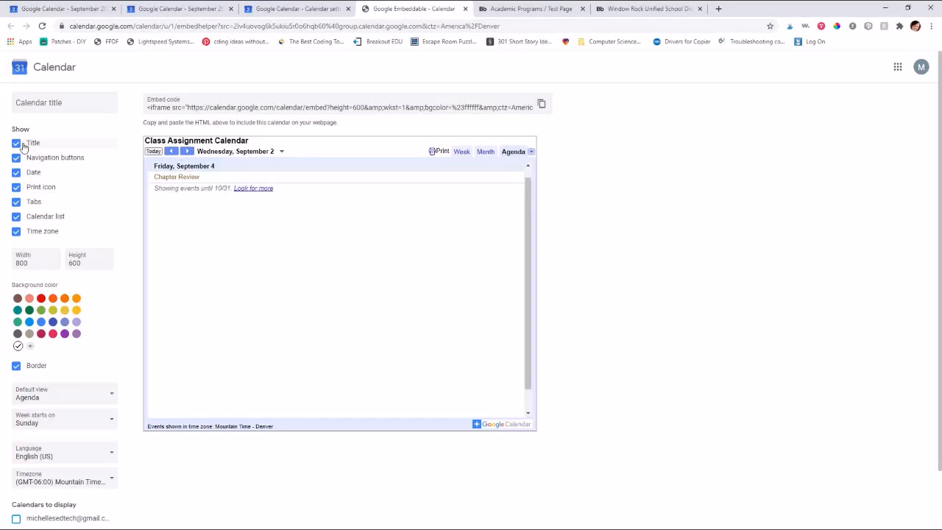
{"action": "left_click", "coordinate": [16, 188]}
{"action": "left_click", "coordinate": [17, 190]}
- Try green and dark blue backgrounds for the embedded calendar, and set its background color to Cobalt
{"action": "scroll", "coordinate": [98, 302], "scroll_direction": "down", "scroll_amount": 1}
{"action": "scroll", "coordinate": [97, 302], "scroll_direction": "down", "scroll_amount": 1}
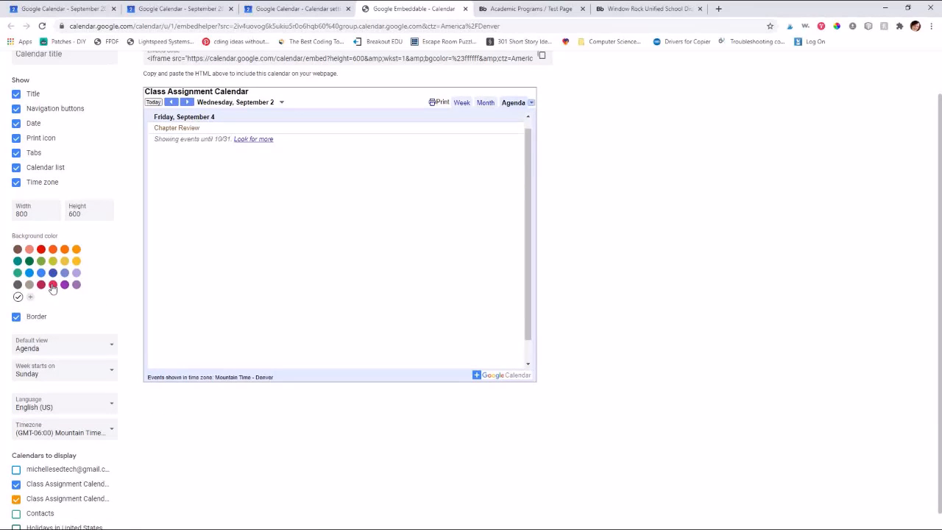
{"action": "left_click", "coordinate": [30, 262]}
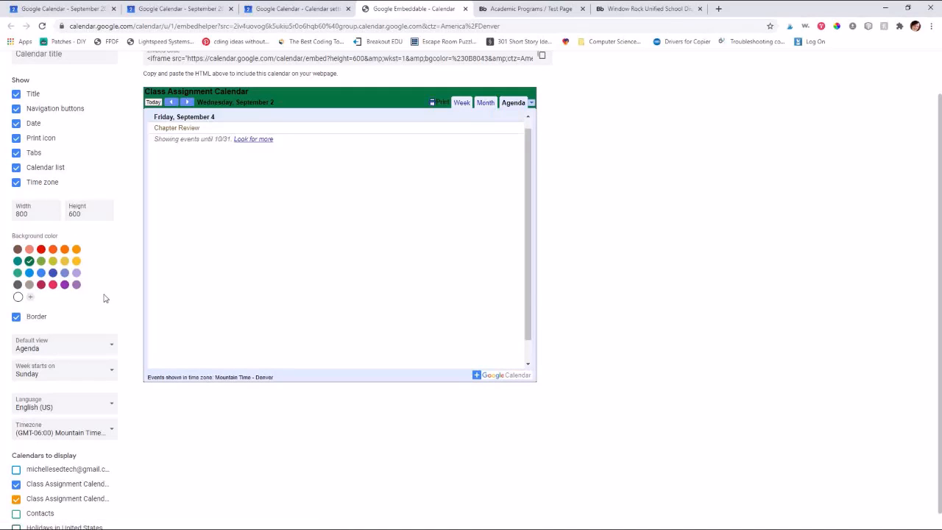
{"action": "left_click", "coordinate": [52, 273]}
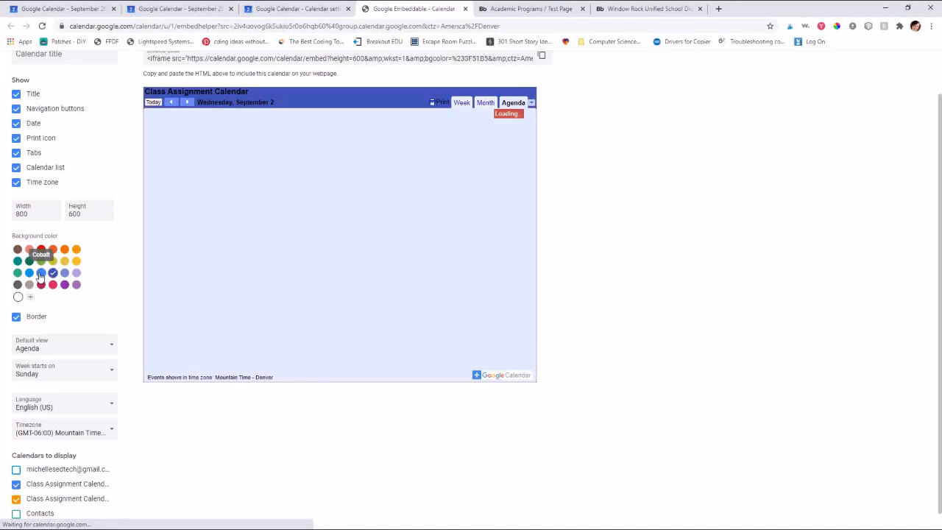
{"action": "left_click", "coordinate": [40, 273]}
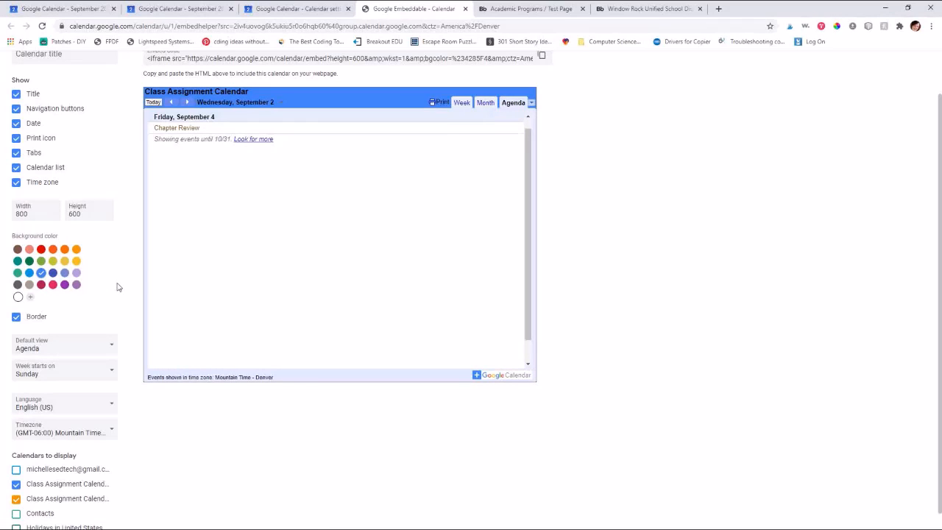
- Exclude the other class assignment calendar from the embed, keeping only Class Assignment Calendar 2 displayed
{"action": "scroll", "coordinate": [119, 280], "scroll_direction": "down", "scroll_amount": 1}
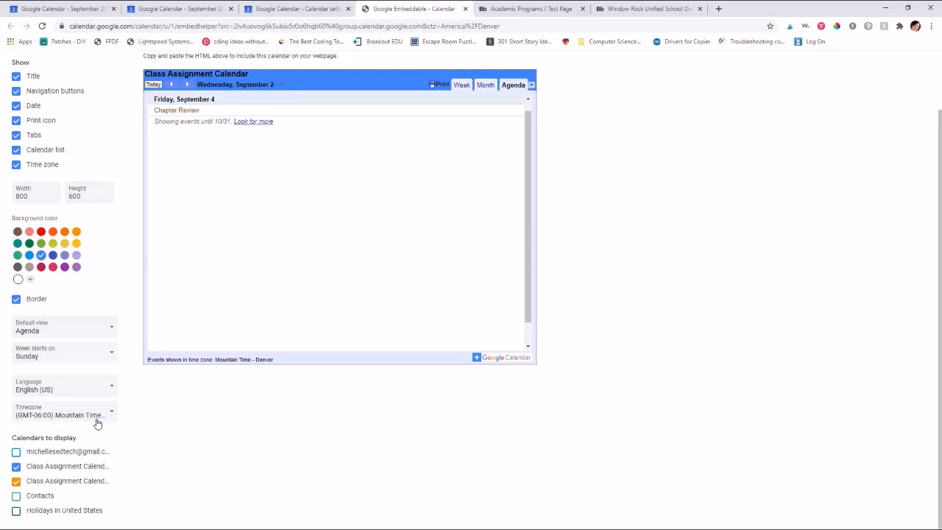
{"action": "left_click", "coordinate": [16, 467]}
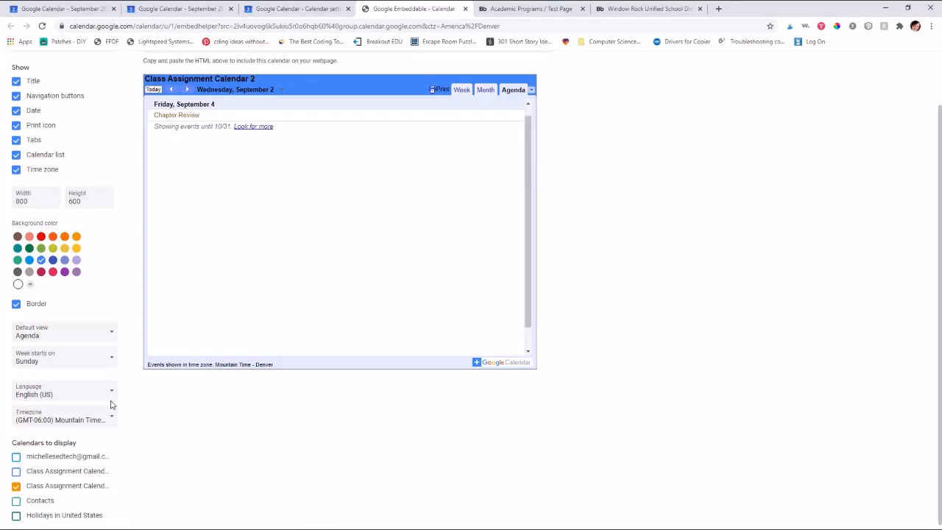
- Copy the embed code of Class Assignment Calendar 2 to the clipboard
{"action": "scroll", "coordinate": [110, 404], "scroll_direction": "up", "scroll_amount": 1}
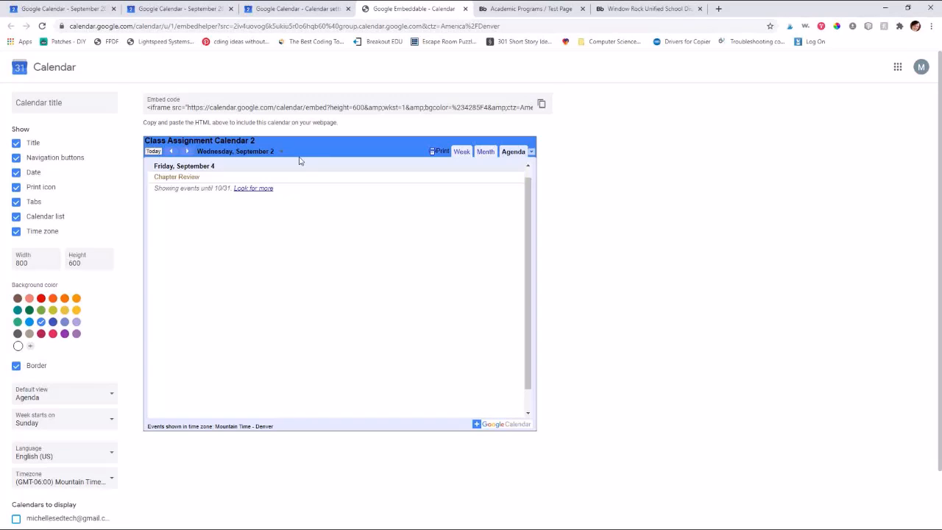
{"action": "left_click", "coordinate": [297, 104]}
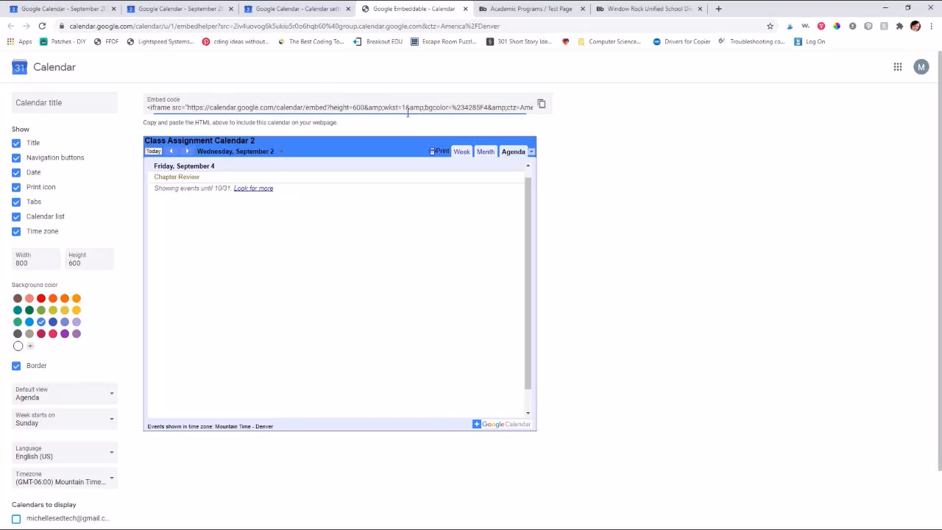
{"action": "left_click", "coordinate": [541, 106]}
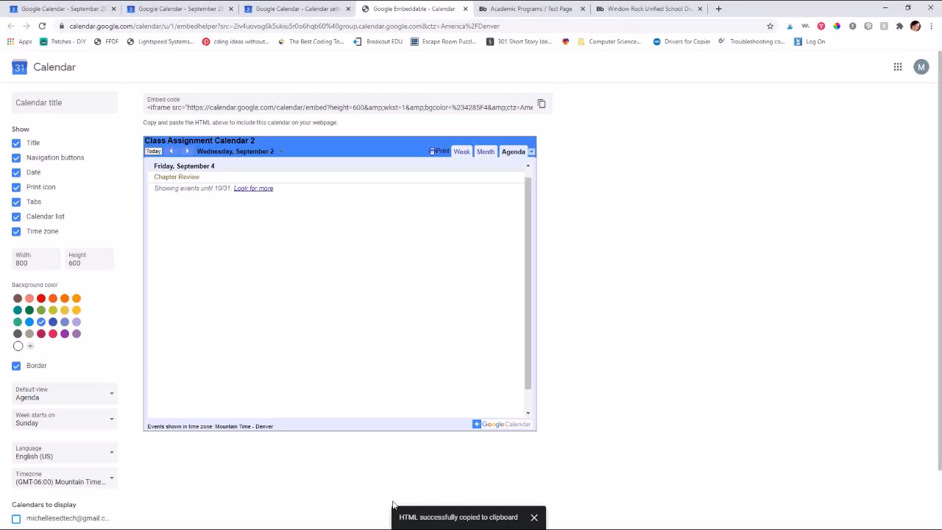
- Switch to the Blackboard editor, add an Embed Code app to the empty Test Page, and name it Class Assignment Calendar
{"action": "left_click", "coordinate": [648, 10]}
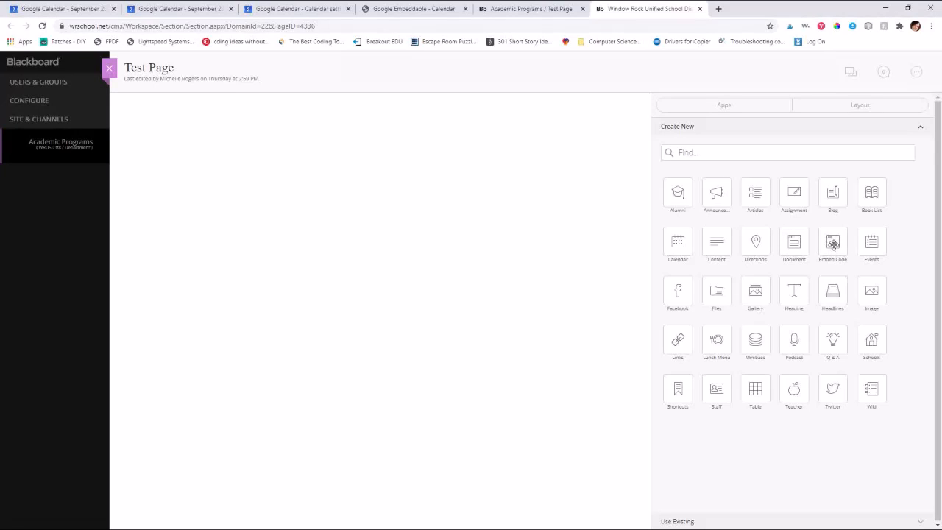
{"action": "mouse_move", "coordinate": [833, 244]}
{"action": "left_mouse_down"}
{"action": "mouse_move", "coordinate": [747, 243]}
{"action": "mouse_move", "coordinate": [836, 242]}
{"action": "mouse_move", "coordinate": [792, 247]}
{"action": "mouse_move", "coordinate": [826, 279]}
{"action": "mouse_move", "coordinate": [831, 242]}
{"action": "left_mouse_up"}
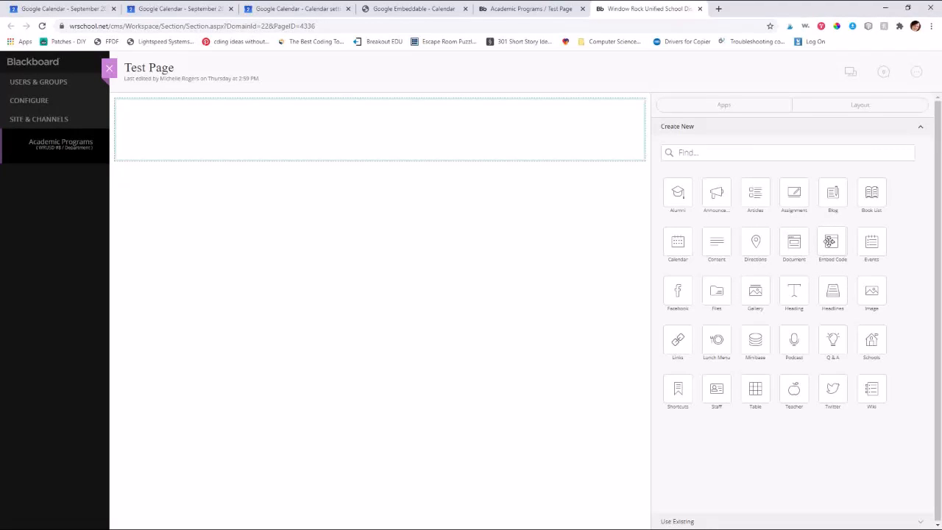
{"action": "left_click_drag", "start_coordinate": [830, 241], "coordinate": [339, 120]}
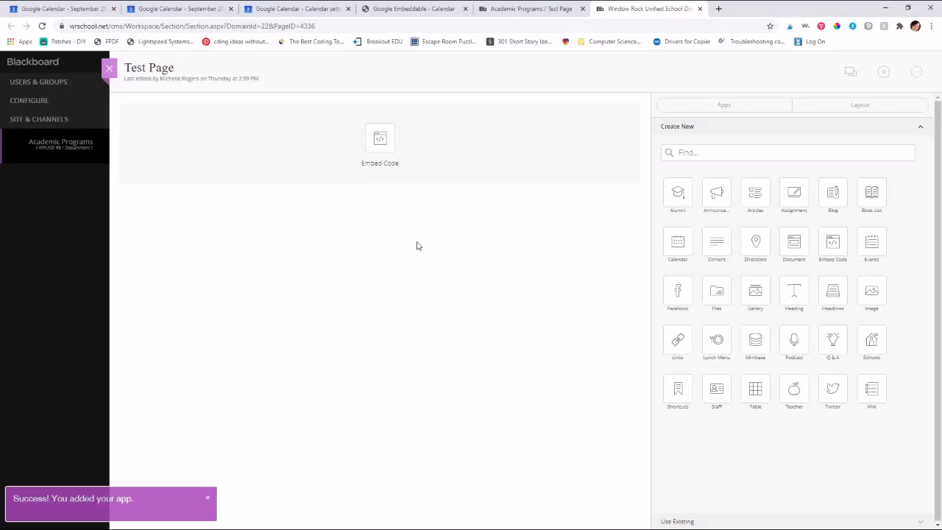
{"action": "left_click", "coordinate": [193, 130]}
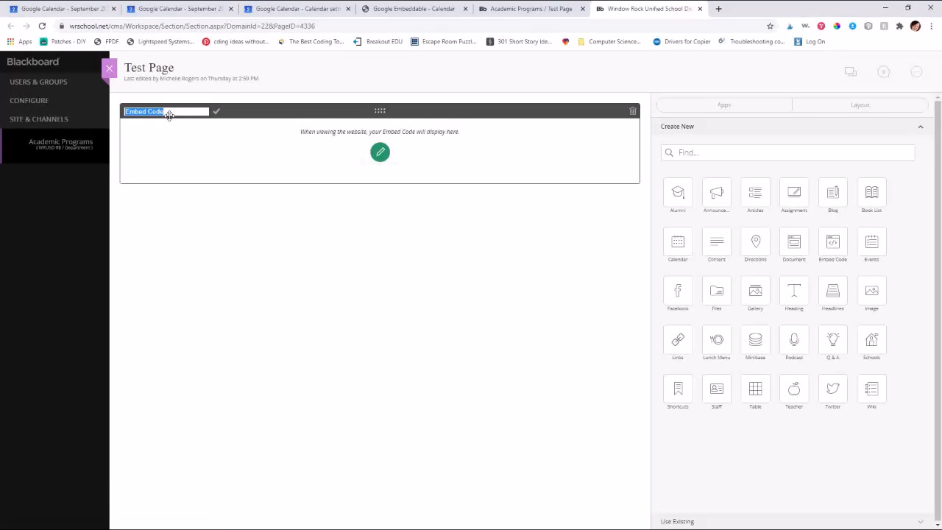
{"action": "type", "text": "Class Assignment Calendar"}
{"action": "key", "text": "Return"}
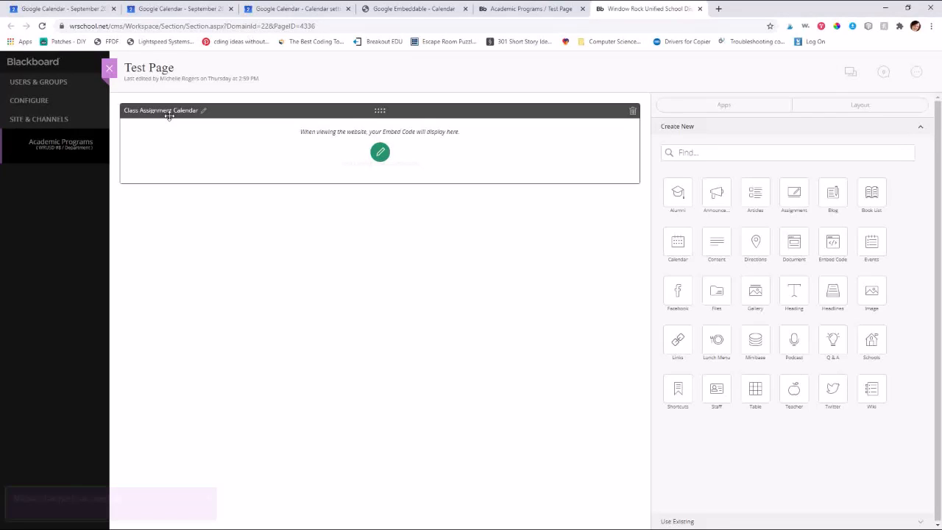
- Open the Class Assignment Calendar app, enable showing the app name on the page, and save its options
{"action": "left_click", "coordinate": [381, 154]}
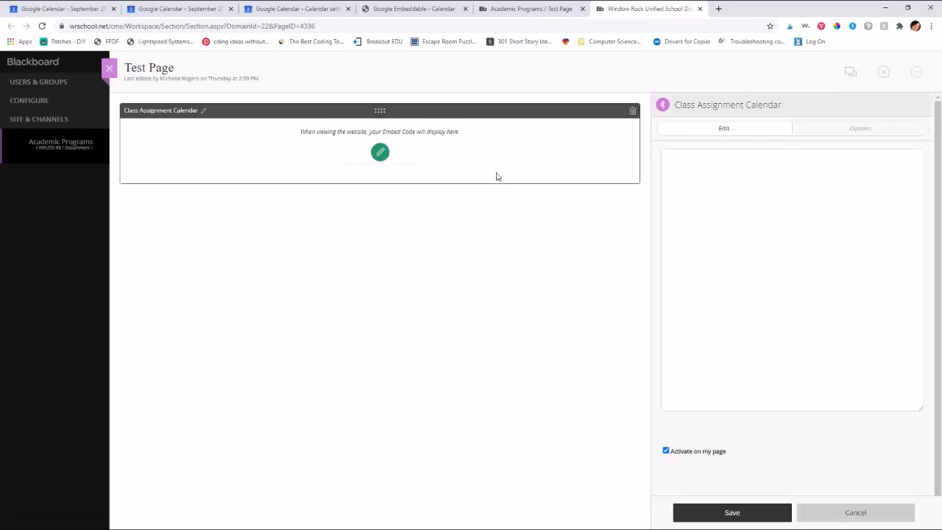
{"action": "left_click", "coordinate": [860, 132]}
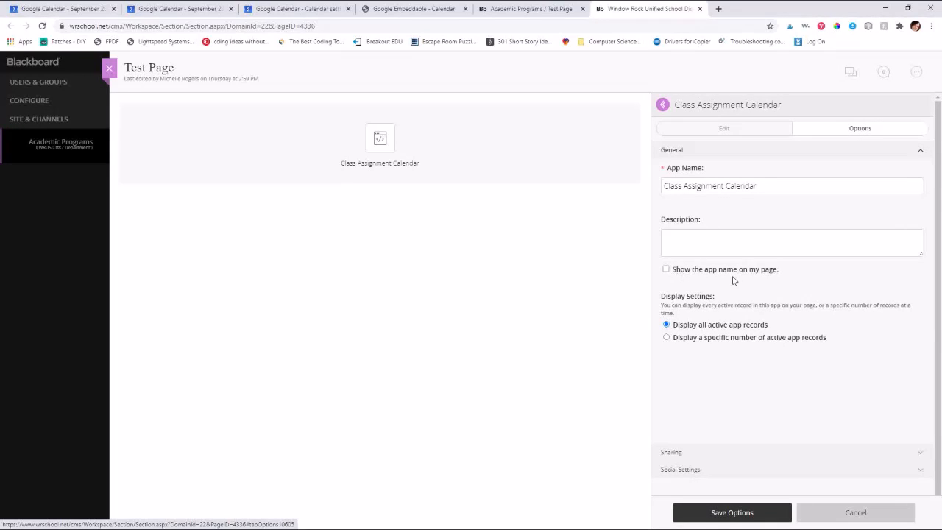
{"action": "left_click", "coordinate": [666, 269]}
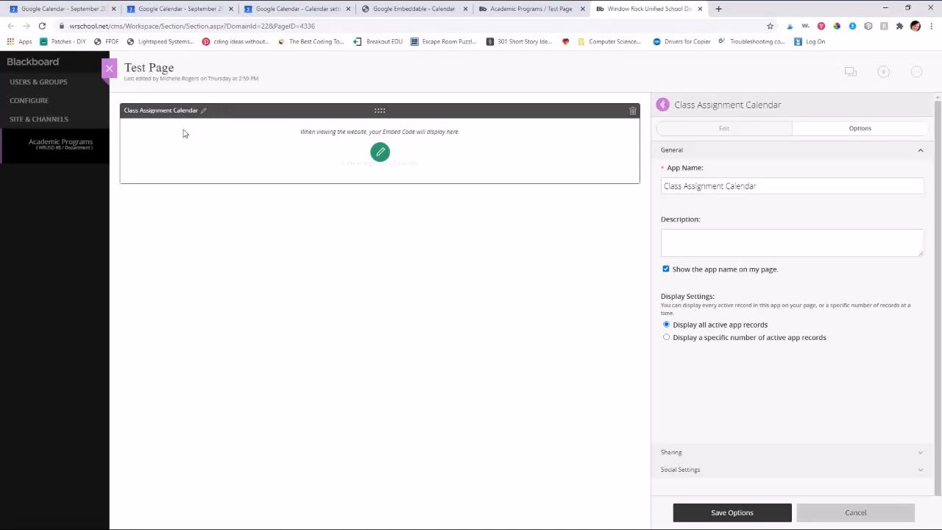
{"action": "left_click", "coordinate": [726, 516]}
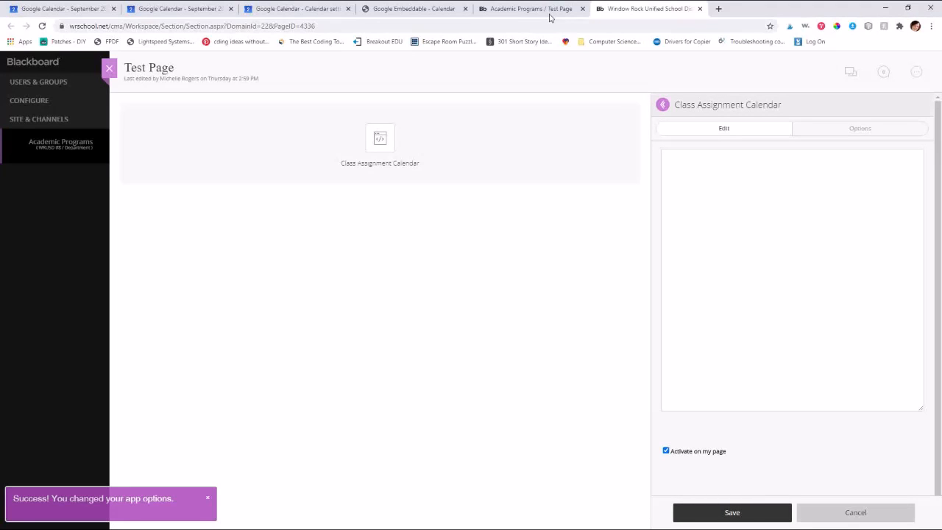
- Reload the published Test Page to check the app name heading, and return to the app's editor without discarding it
{"action": "left_click", "coordinate": [486, 9]}
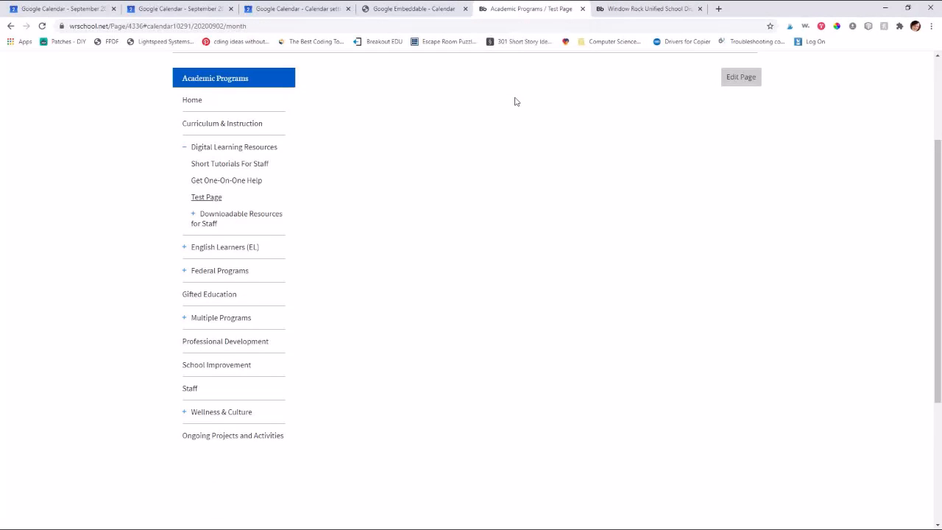
{"action": "key", "text": "F5"}
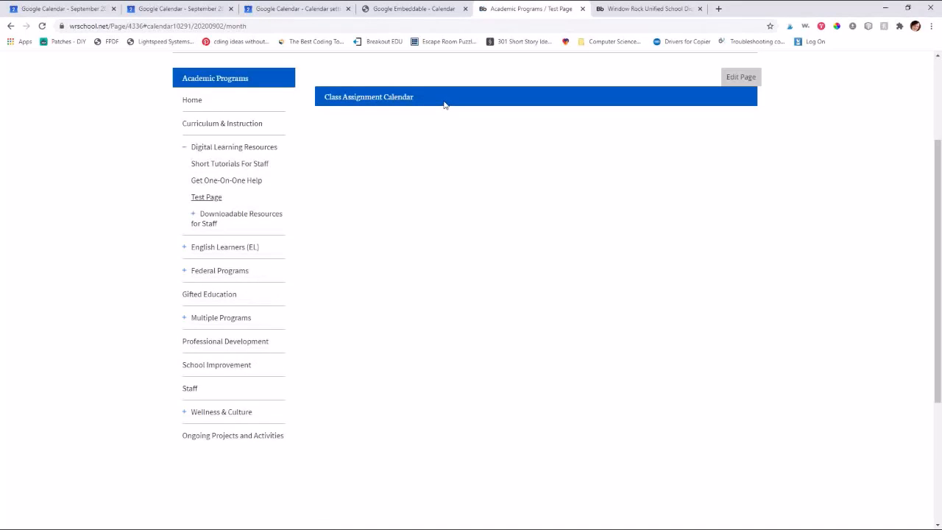
{"action": "left_click", "coordinate": [670, 8]}
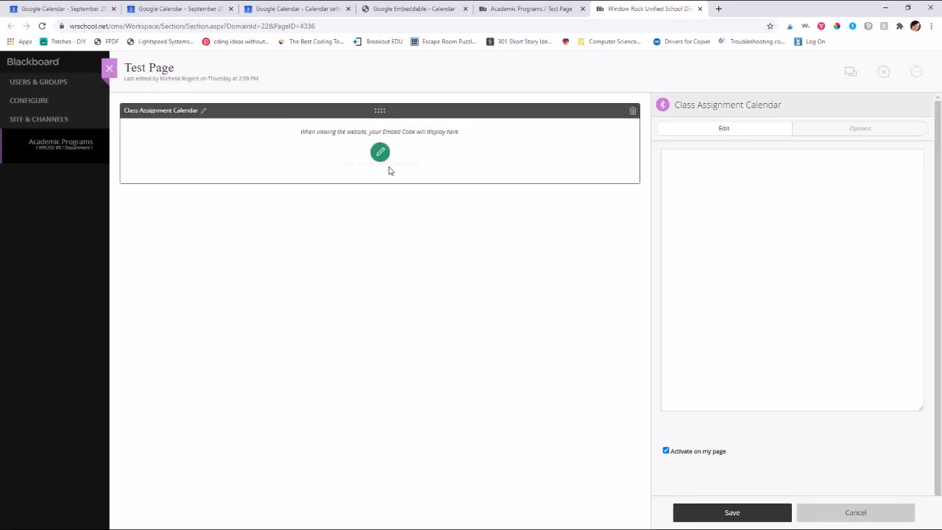
{"action": "mouse_move", "coordinate": [389, 161]}
{"action": "left_click", "coordinate": [380, 155]}
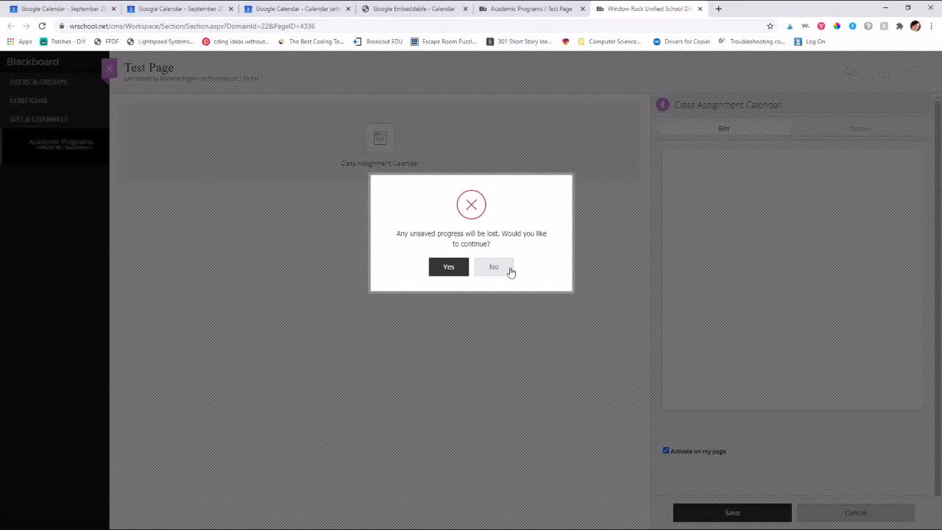
{"action": "left_click", "coordinate": [507, 268]}
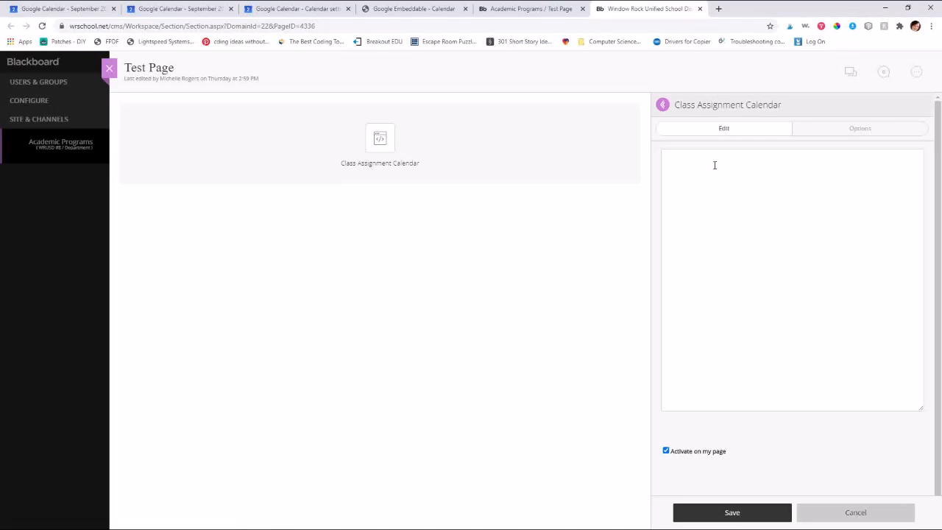
- Copy the Google Calendar embed code again and paste it into the Class Assignment Calendar app in Blackboard
{"action": "left_click", "coordinate": [388, 14]}
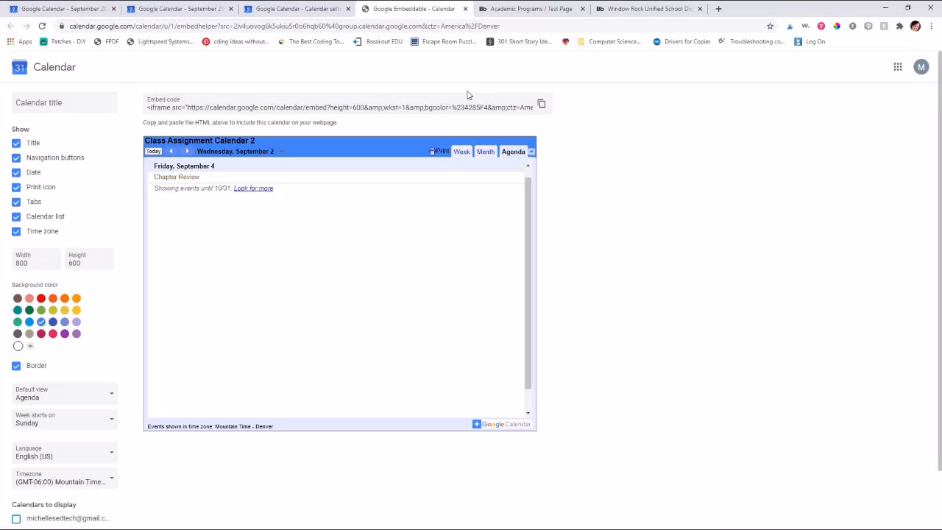
{"action": "left_click", "coordinate": [539, 107]}
{"action": "left_click", "coordinate": [526, 8]}
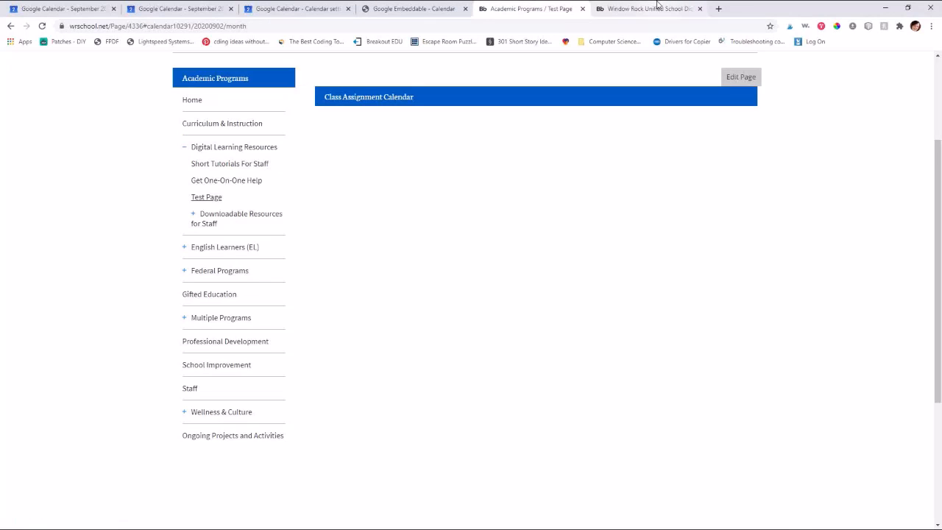
{"action": "left_click", "coordinate": [657, 8]}
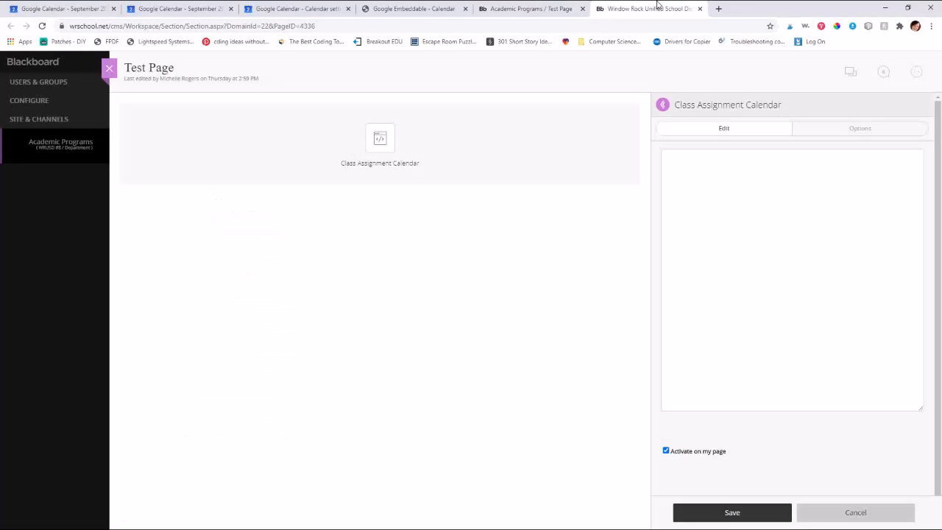
{"action": "right_click", "coordinate": [691, 165]}
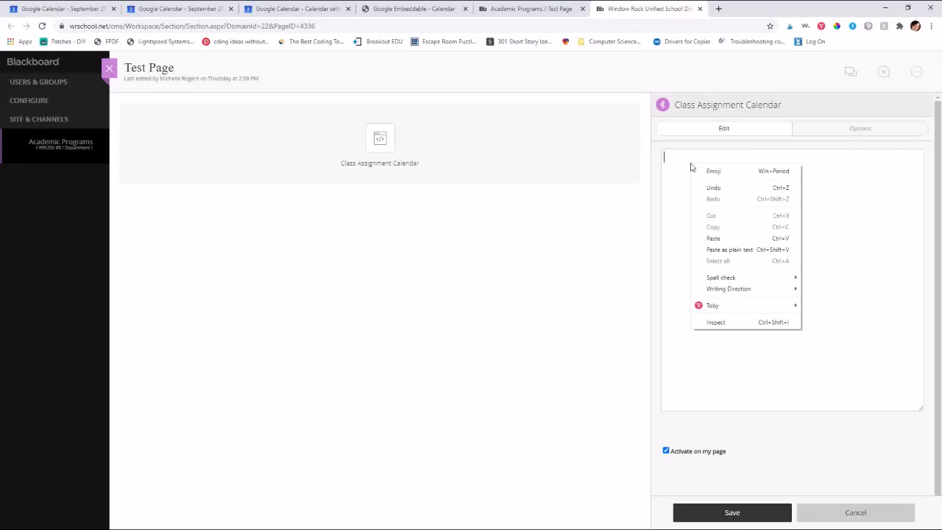
{"action": "left_click", "coordinate": [714, 239]}
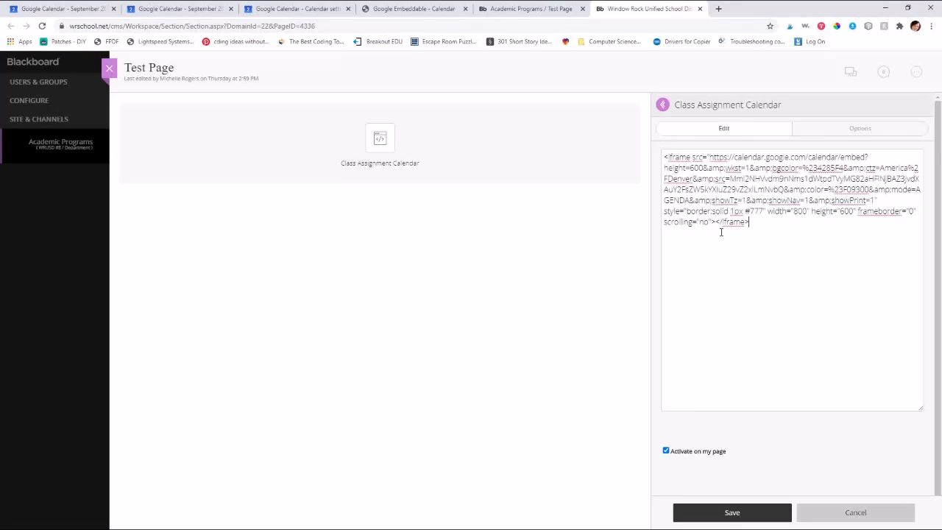
- Clear the pasted embed code, paste it into the app again, and save the app's content
{"action": "left_click_drag", "start_coordinate": [729, 234], "coordinate": [674, 123]}
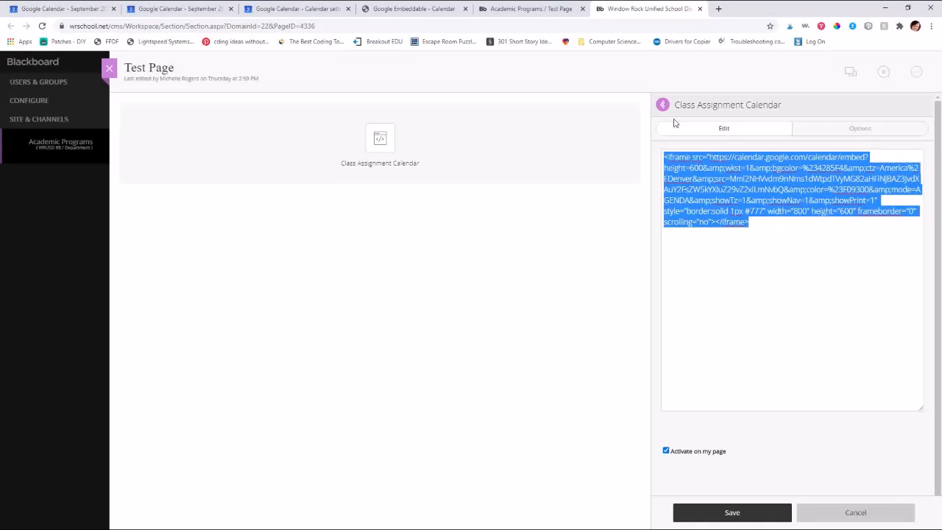
{"action": "key", "text": "BackSpace"}
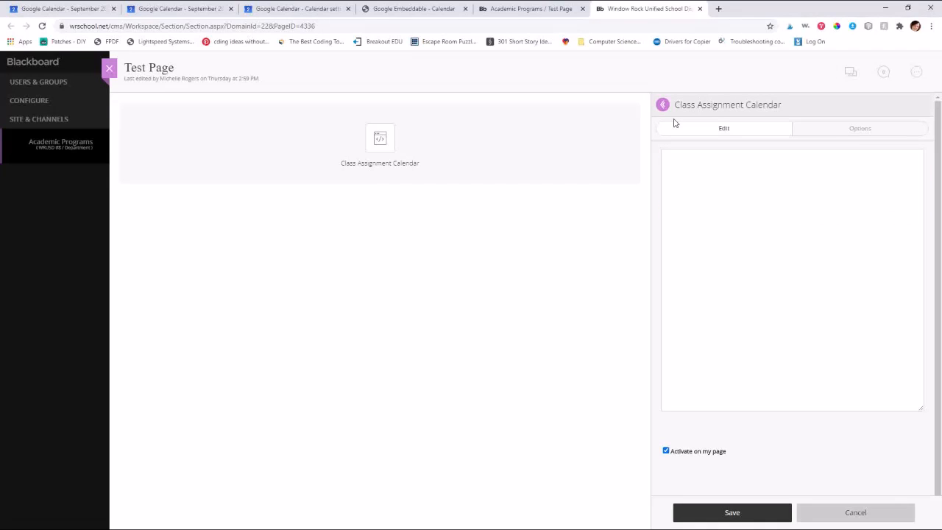
{"action": "key", "text": "ctrl+v"}
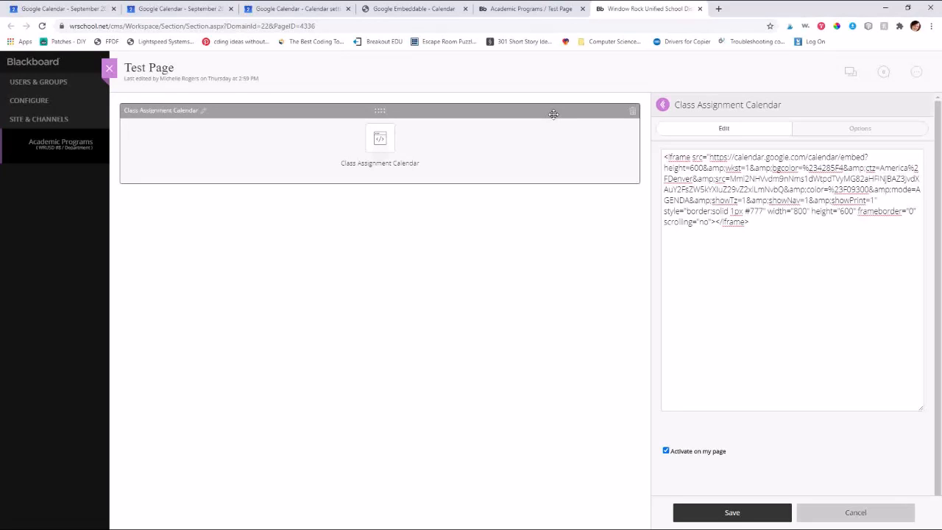
{"action": "left_click", "coordinate": [392, 8]}
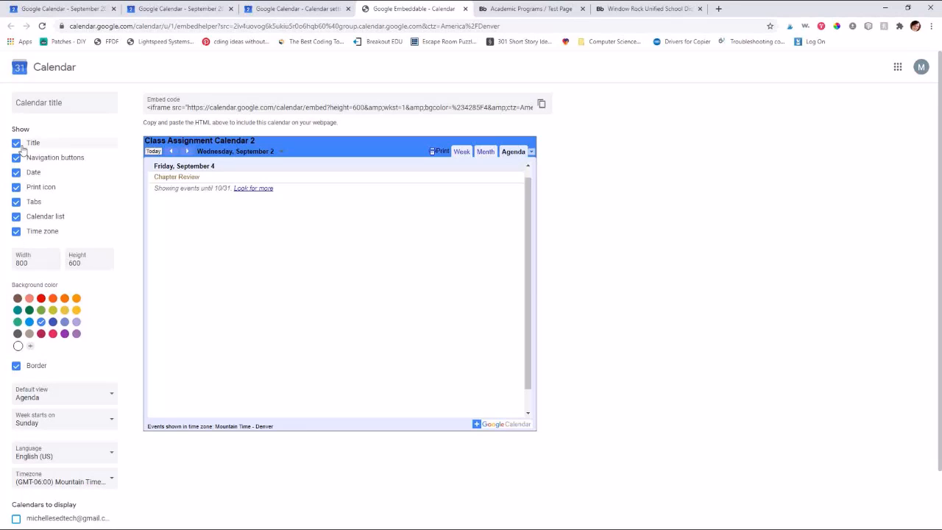
{"action": "left_click", "coordinate": [524, 8]}
{"action": "left_click", "coordinate": [639, 8]}
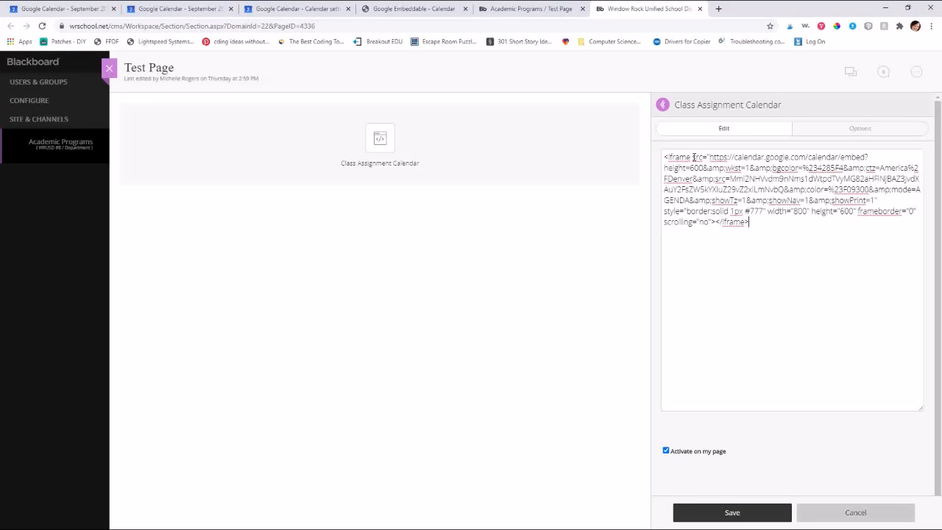
{"action": "left_click", "coordinate": [734, 514]}
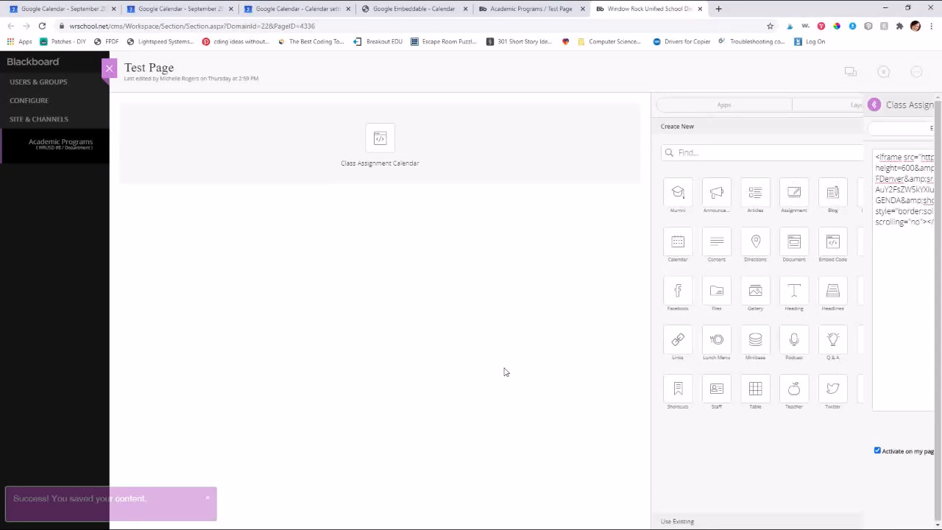
- Reload the published Test Page and look for more events in the embedded calendar's agenda
{"action": "left_click", "coordinate": [519, 6]}
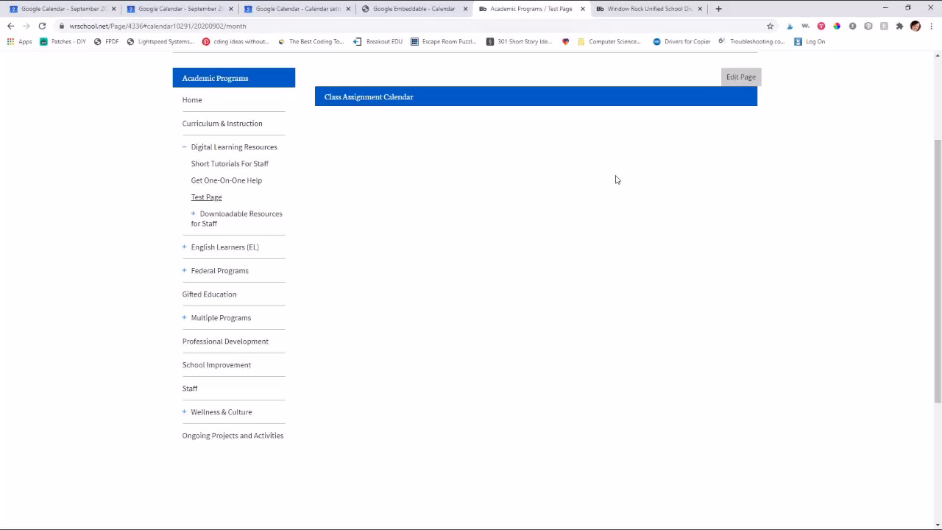
{"action": "key", "text": "F5"}
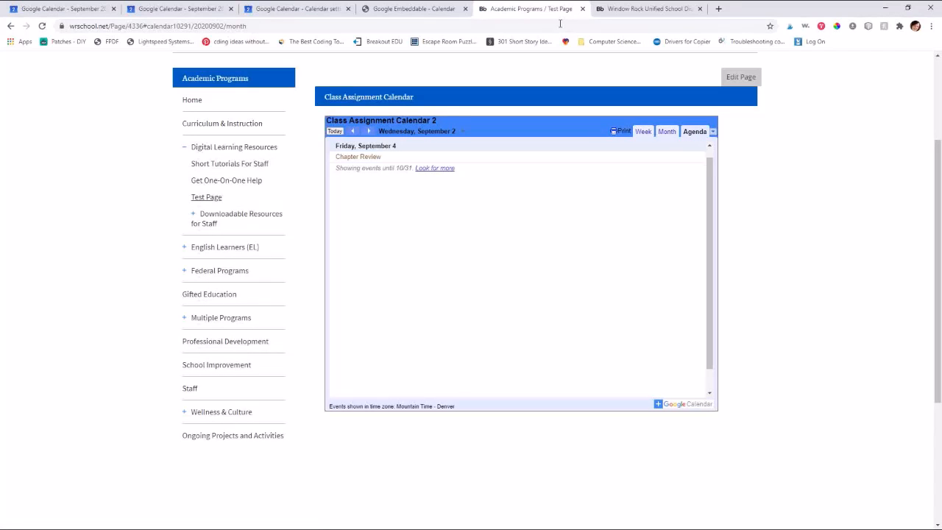
{"action": "left_click", "coordinate": [432, 168]}
{"action": "scroll", "coordinate": [826, 265], "scroll_direction": "up", "scroll_amount": 2}
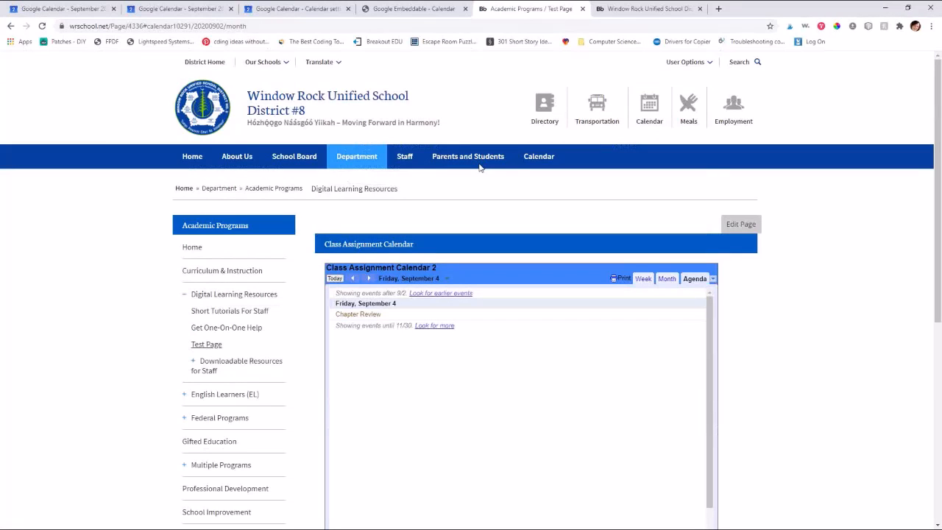
{"action": "left_click_drag", "start_coordinate": [938, 211], "coordinate": [938, 263]}
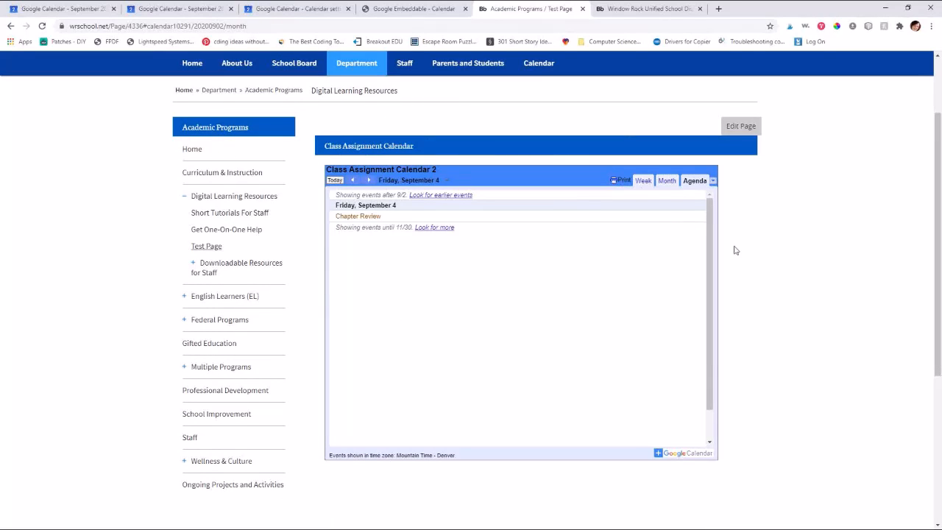
- Preview the embedded calendar on the published page in the Month, Week and Agenda views
{"action": "left_click", "coordinate": [667, 181]}
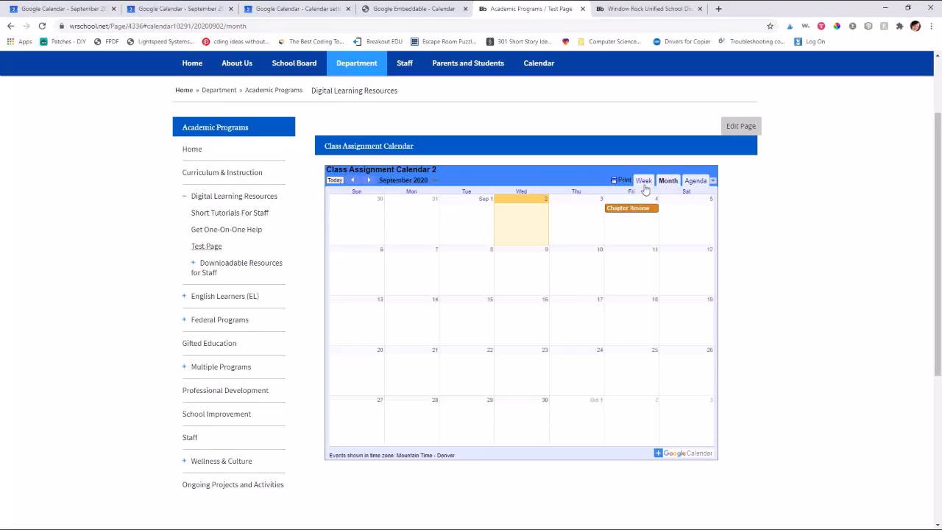
{"action": "left_click", "coordinate": [643, 181]}
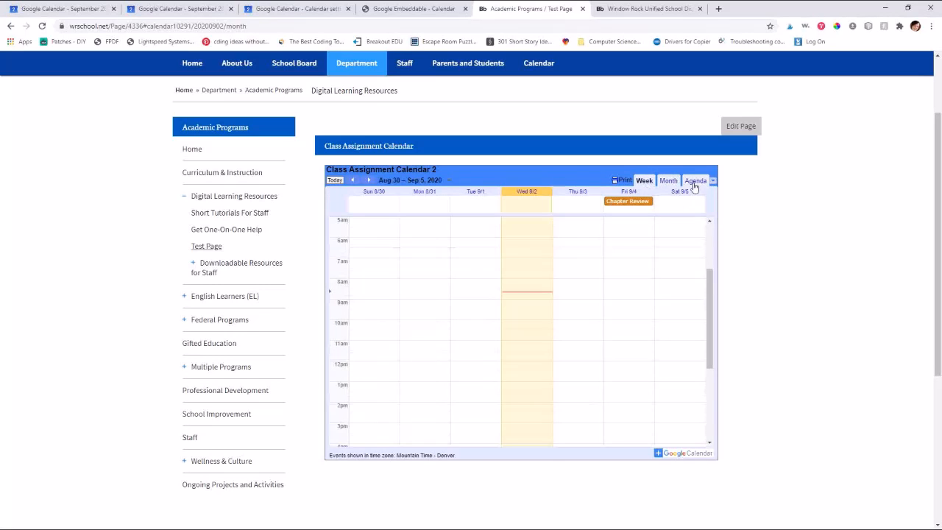
{"action": "left_click", "coordinate": [695, 181]}
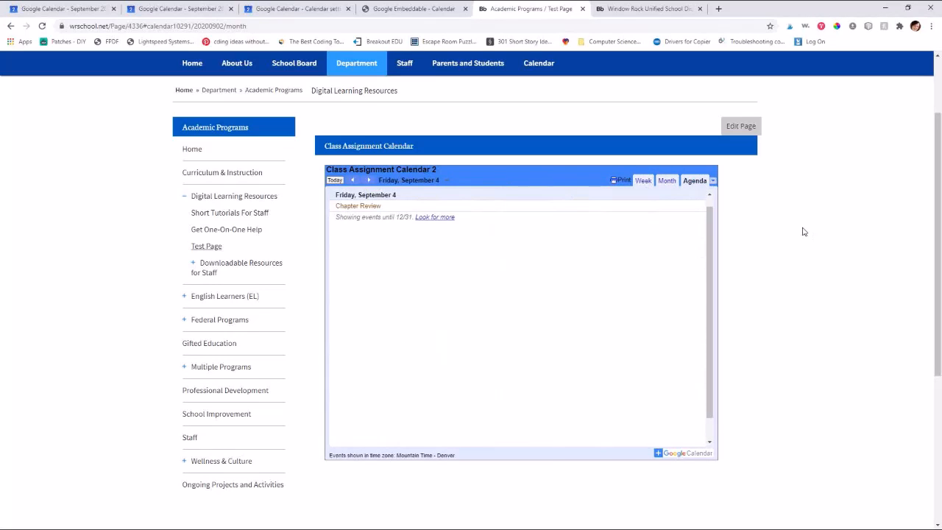
- Set the embeddable Google Calendar's default view to Week and copy its embed code
{"action": "left_click", "coordinate": [408, 8]}
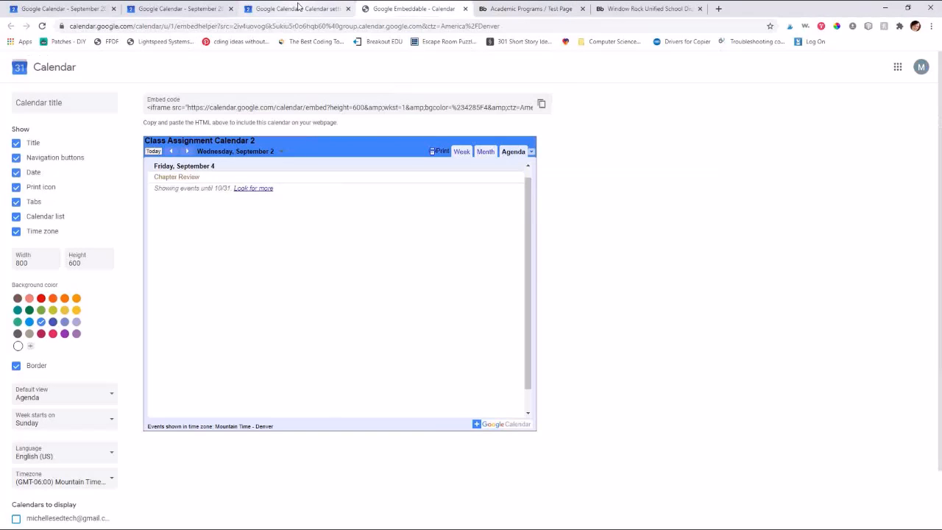
{"action": "left_click", "coordinate": [95, 401]}
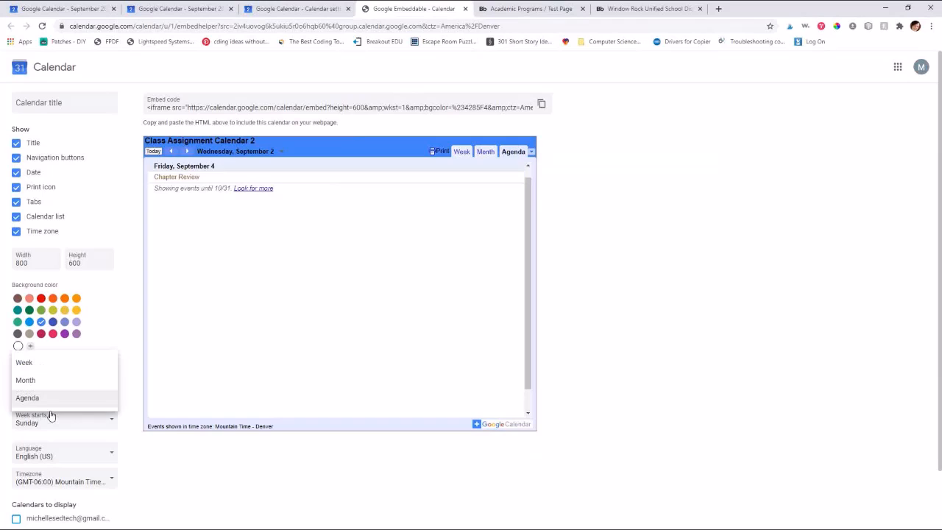
{"action": "left_click", "coordinate": [47, 366]}
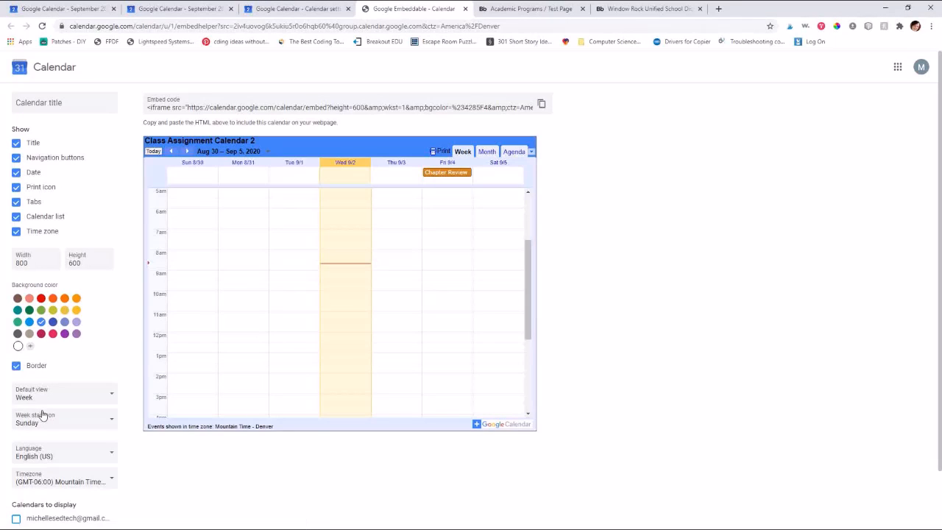
{"action": "left_click", "coordinate": [542, 107]}
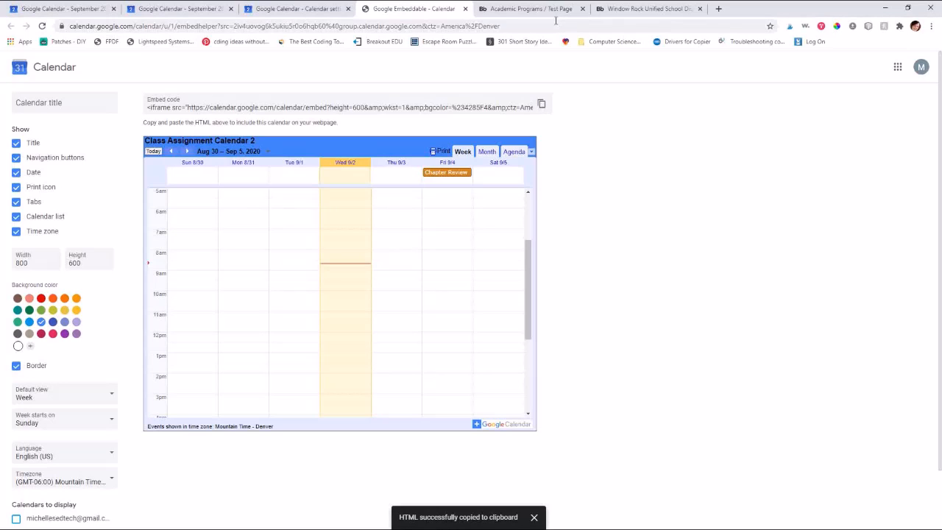
- Replace the embed code in Blackboard's Class Assignment Calendar app with the copied Week-view code and save the app
{"action": "left_click", "coordinate": [648, 9]}
{"action": "mouse_move", "coordinate": [332, 175]}
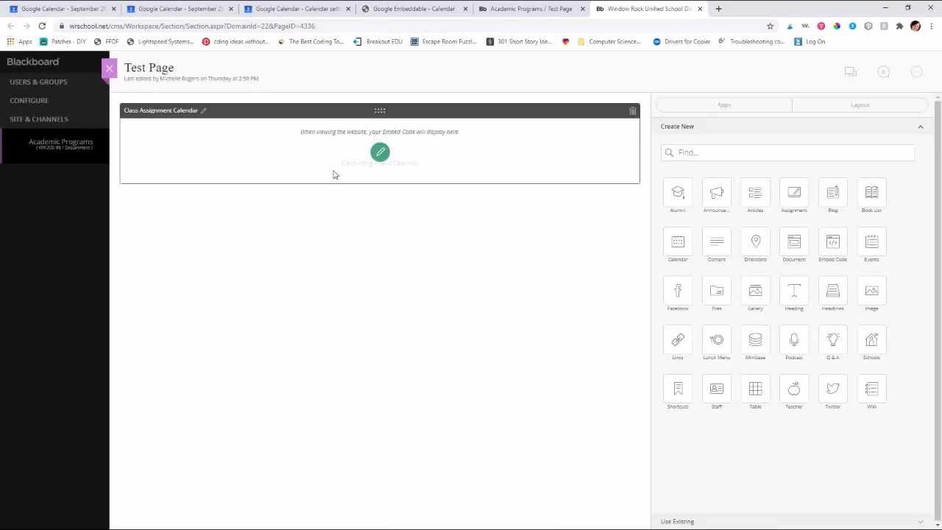
{"action": "left_click", "coordinate": [381, 153]}
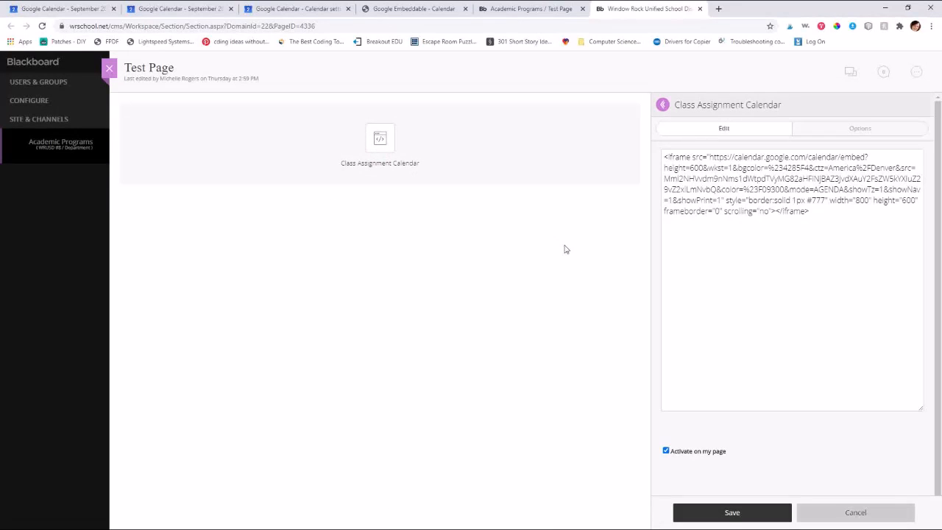
{"action": "left_click_drag", "start_coordinate": [819, 210], "coordinate": [653, 152]}
{"action": "key", "text": "BackSpace"}
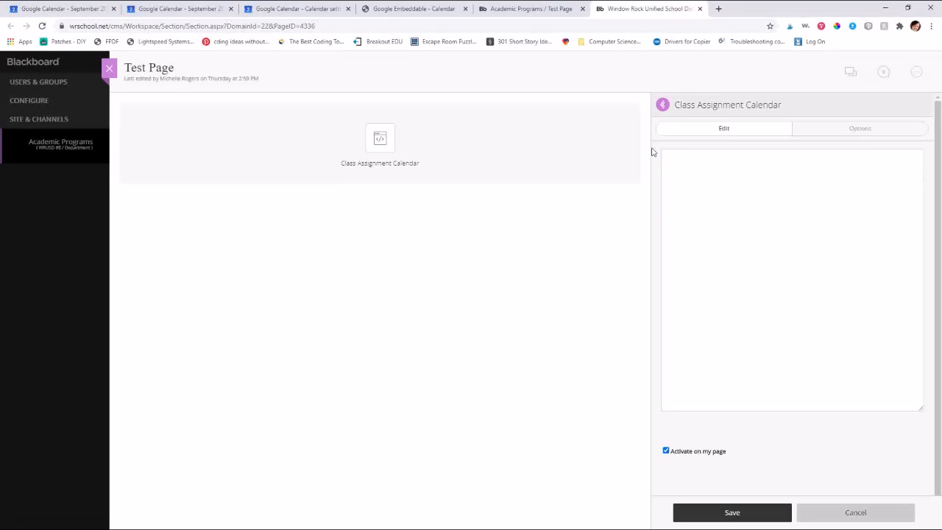
{"action": "right_click", "coordinate": [693, 158]}
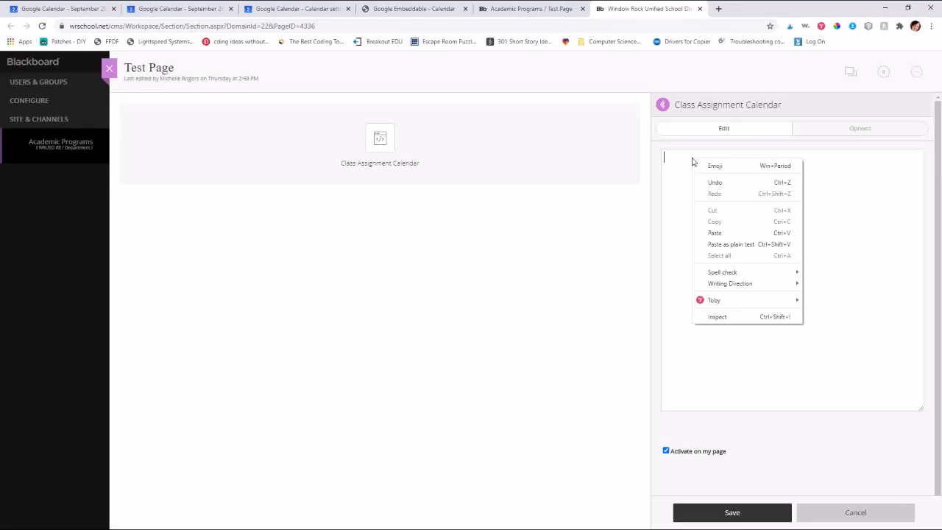
{"action": "left_click", "coordinate": [692, 229]}
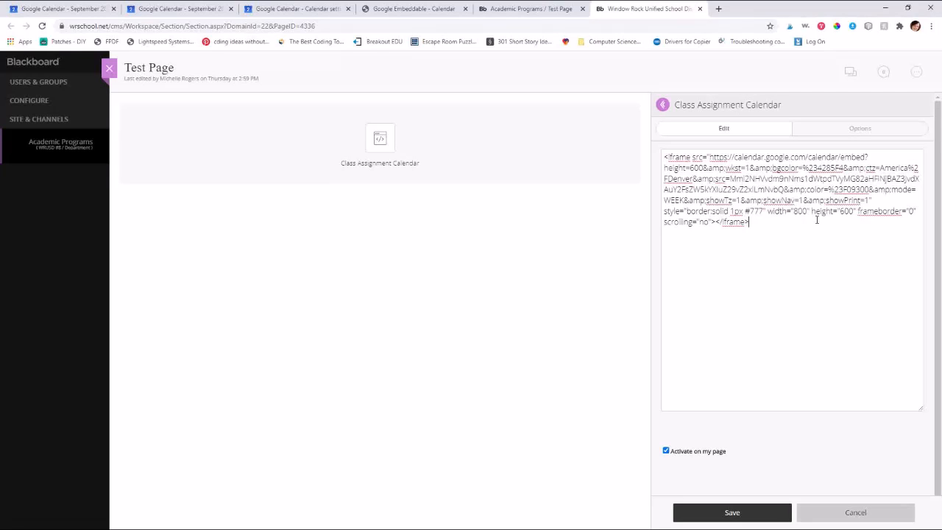
{"action": "left_click", "coordinate": [734, 514]}
- Reload the published Test Page and check how the embedded calendar opens
{"action": "left_click", "coordinate": [519, 11]}
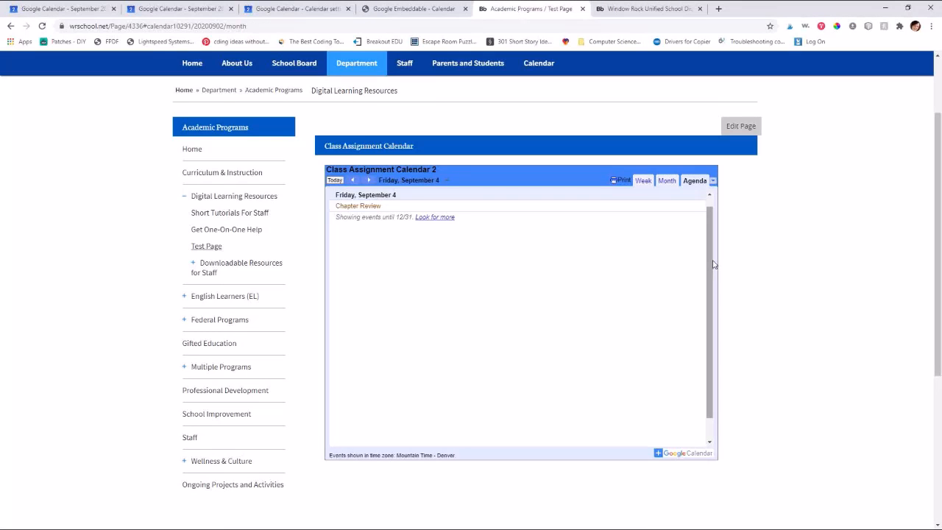
{"action": "key", "text": "F5"}
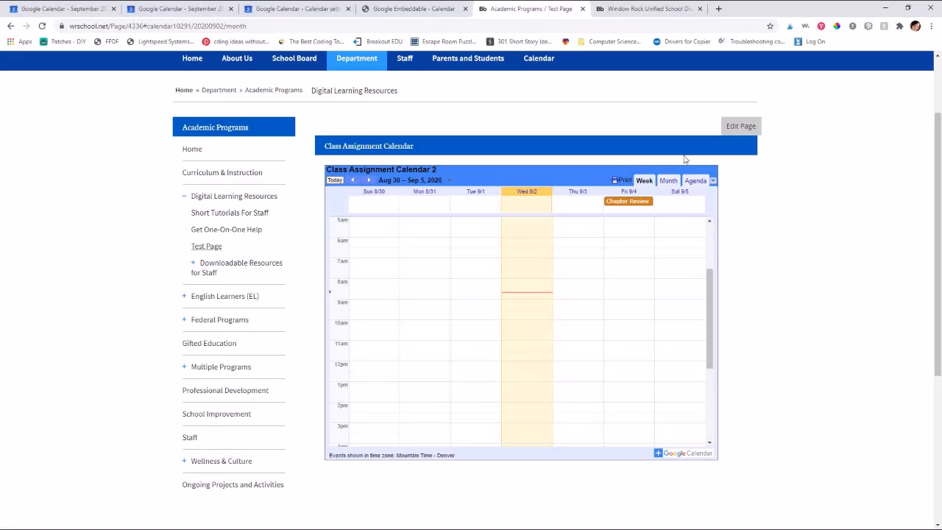
{"action": "left_click", "coordinate": [644, 8]}
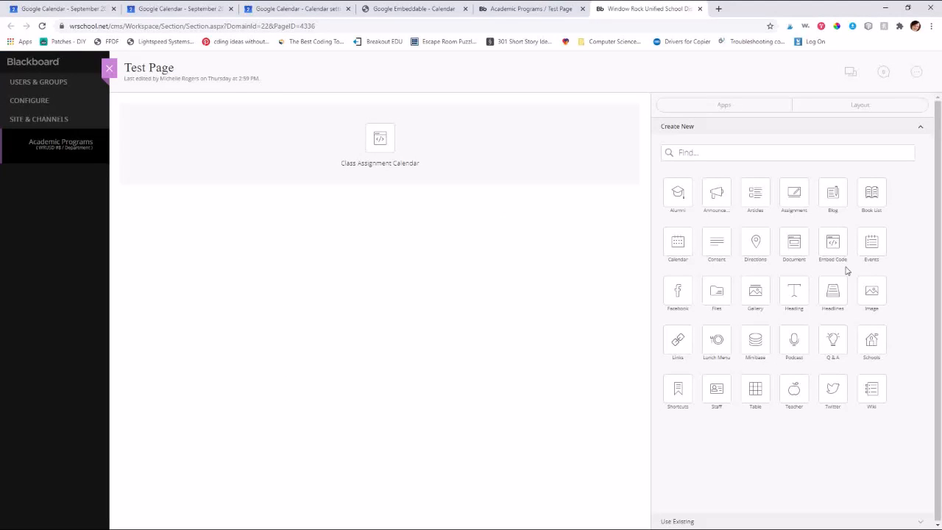
{"action": "left_click", "coordinate": [518, 6]}
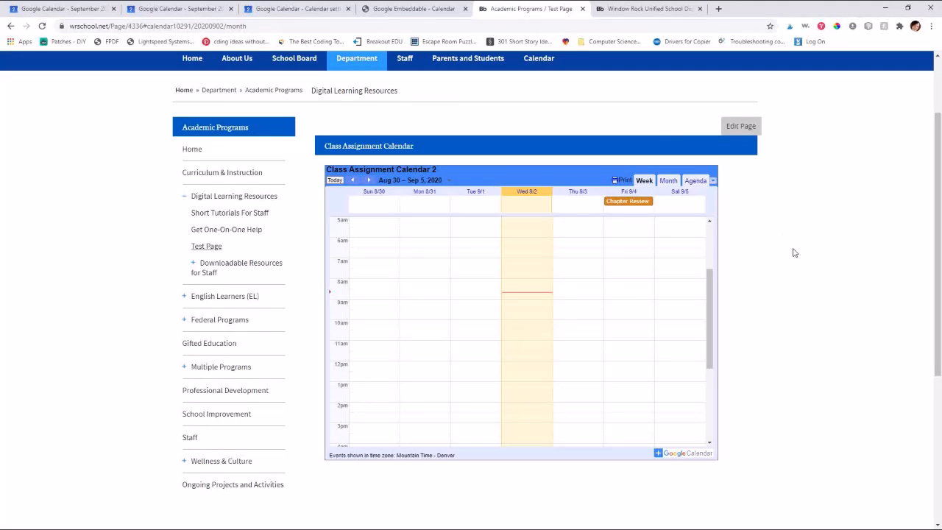
- Add a second Embed Code app below the first on Blackboard's Test Page and name it Class Assignment Calendar for Geometry
{"action": "left_click", "coordinate": [667, 8]}
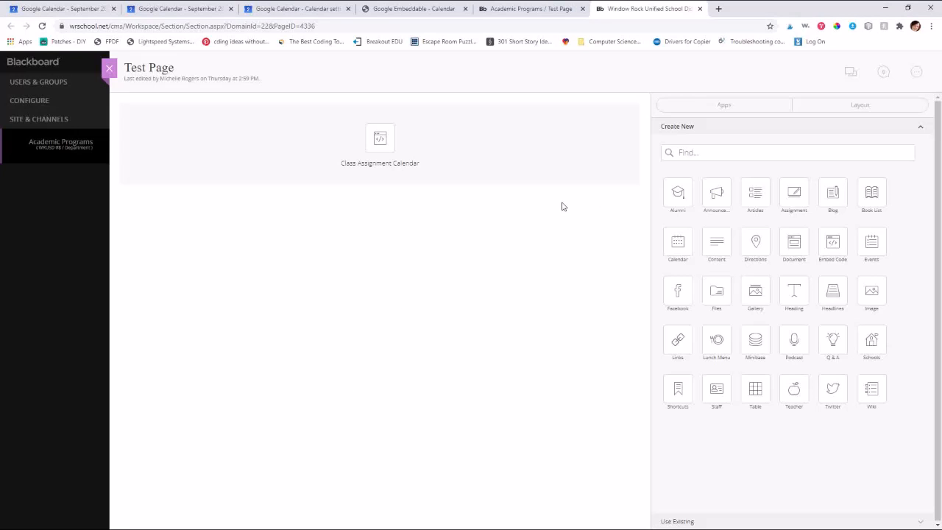
{"action": "left_click_drag", "start_coordinate": [835, 243], "coordinate": [403, 218]}
{"action": "left_click_drag", "start_coordinate": [839, 243], "coordinate": [148, 200]}
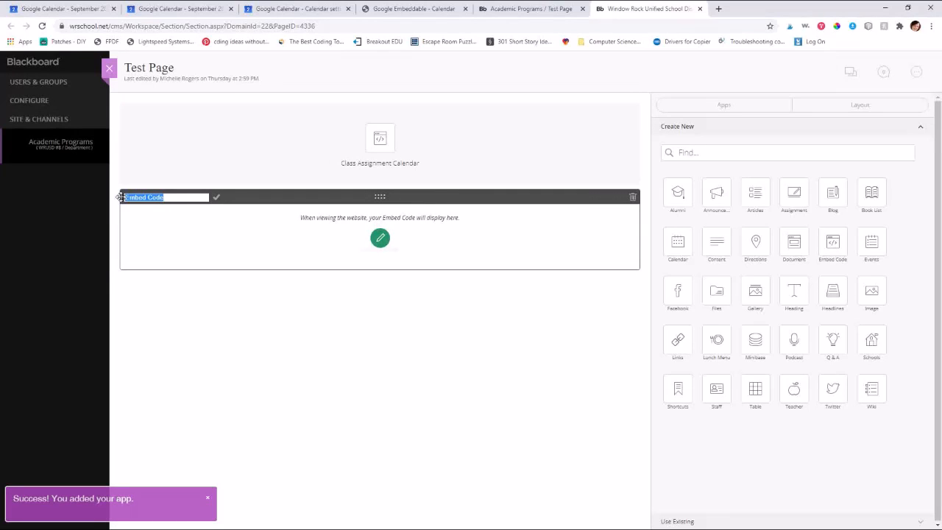
{"action": "type", "text": "Class Ass"}
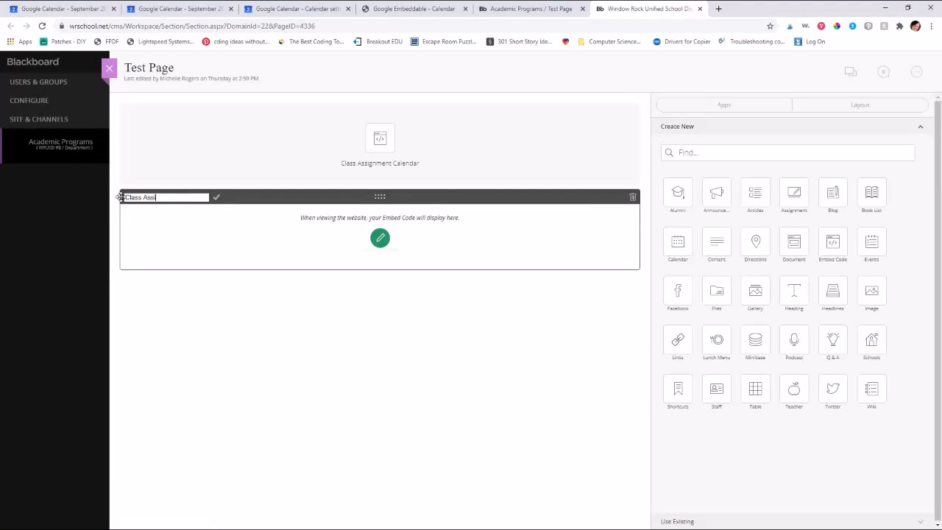
{"action": "type", "text": "ignment Cale"}
{"action": "type", "text": "ndar for G"}
{"action": "type", "text": "eometry"}
{"action": "key", "text": "Return"}
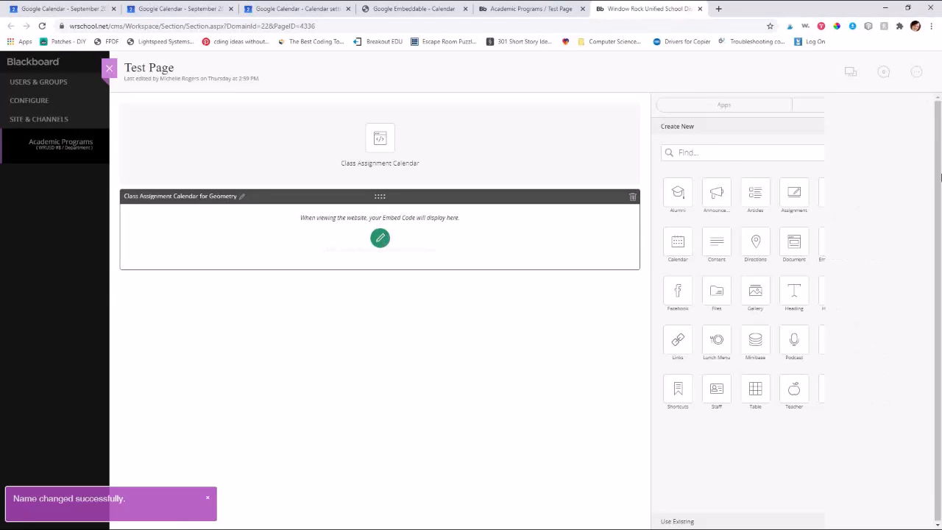
- Turn on showing the app name on the page for the Geometry calendar app and save its options
{"action": "left_click", "coordinate": [806, 130]}
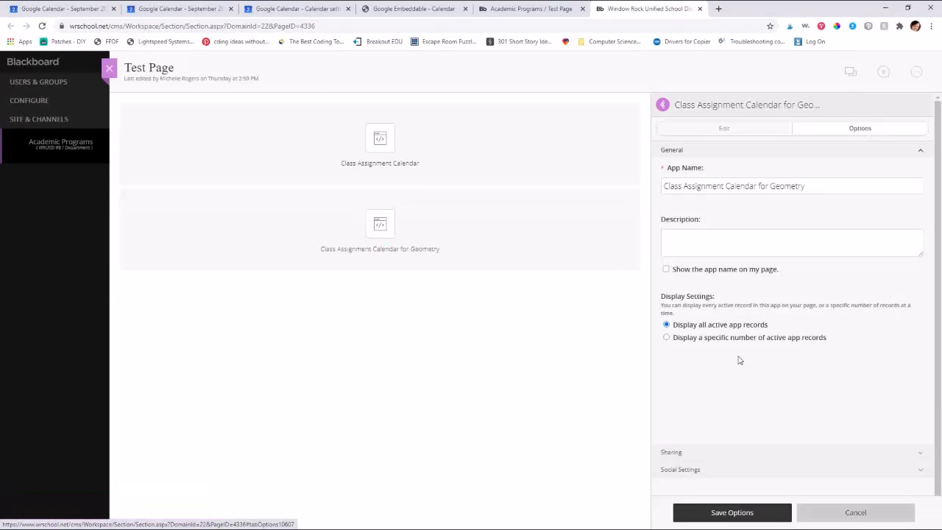
{"action": "left_click", "coordinate": [666, 268]}
{"action": "left_click", "coordinate": [729, 515]}
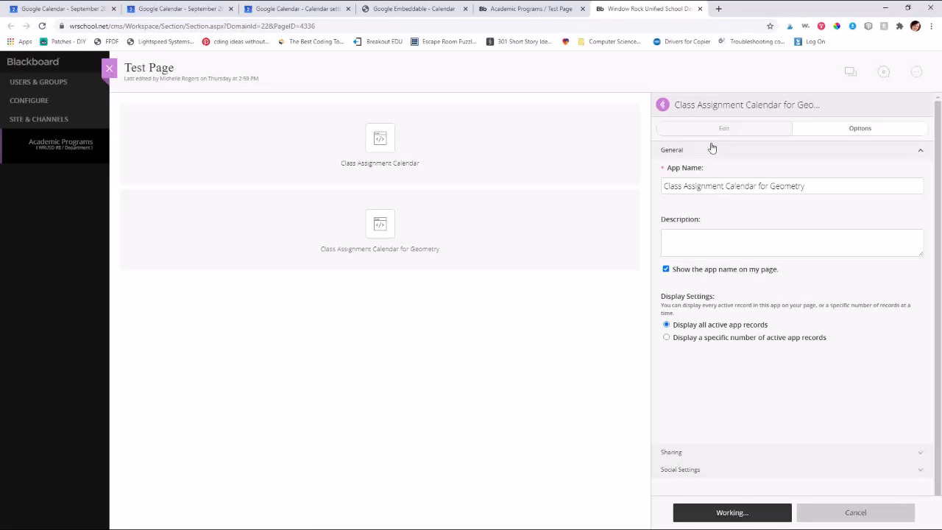
- Reload the published Test Page and view the heading of the Geometry calendar app below the first calendar
{"action": "left_click", "coordinate": [534, 7]}
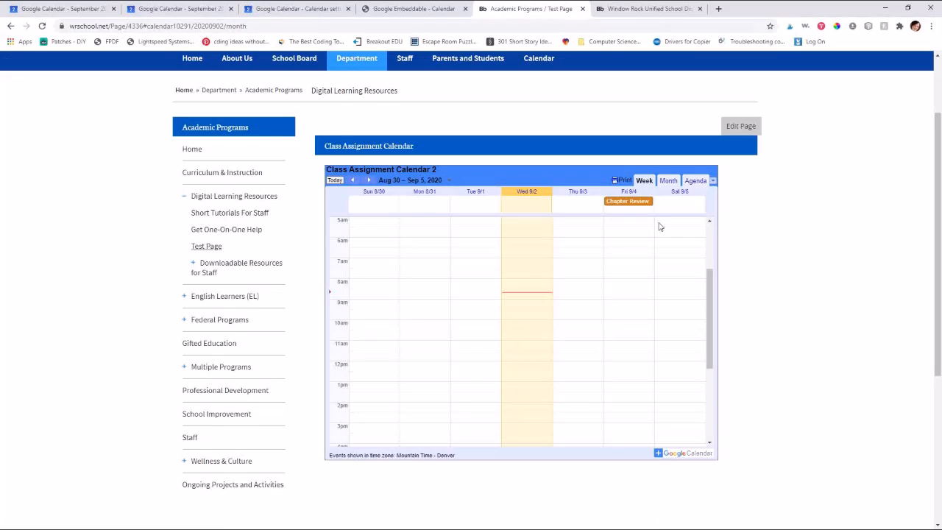
{"action": "key", "text": "F5"}
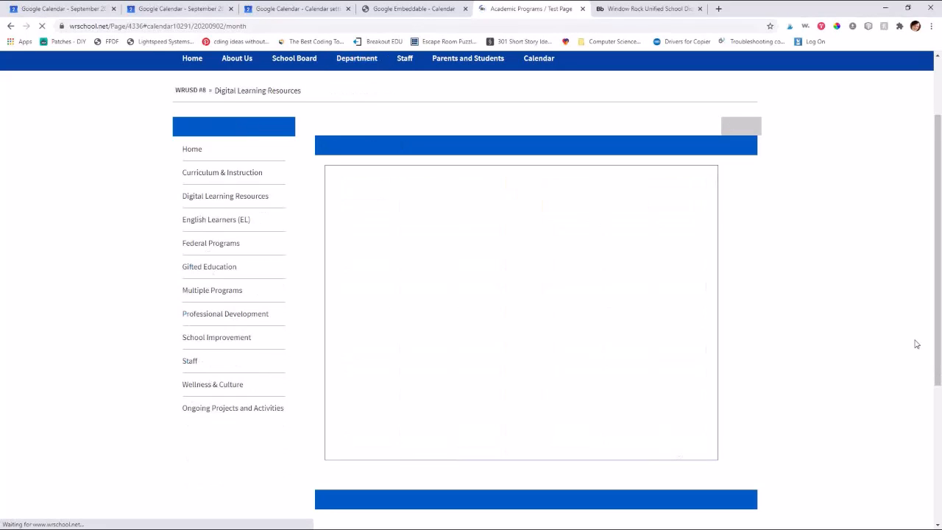
{"action": "scroll", "coordinate": [895, 385], "scroll_direction": "down", "scroll_amount": 4}
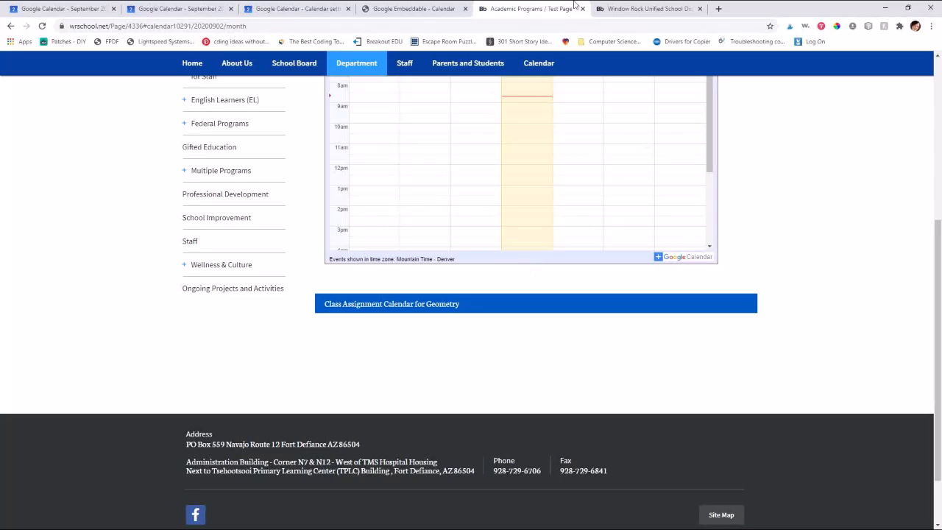
- Open the Geometry calendar app's empty embed code field in Blackboard, and remove that app from the Test Page
{"action": "left_click", "coordinate": [640, 8]}
{"action": "left_click", "coordinate": [381, 232]}
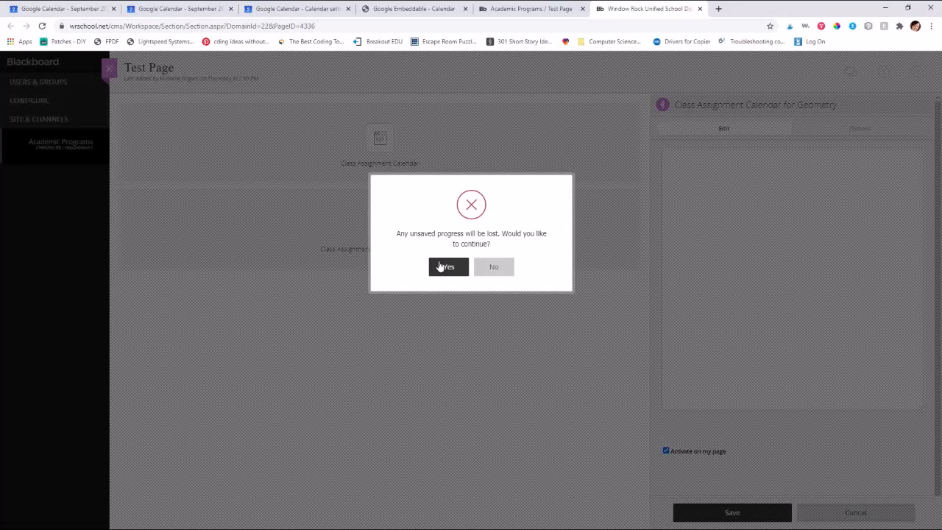
{"action": "left_click", "coordinate": [491, 267]}
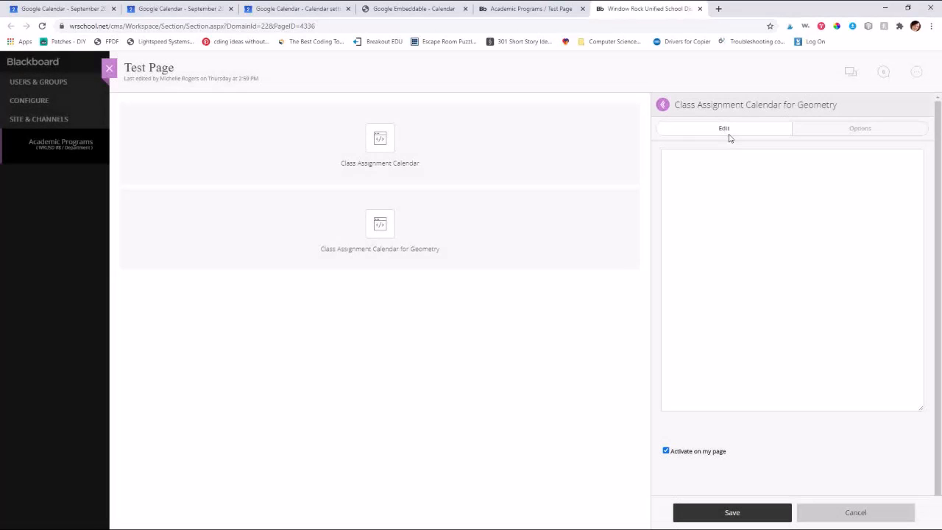
{"action": "left_click", "coordinate": [724, 201]}
{"action": "mouse_move", "coordinate": [233, 249]}
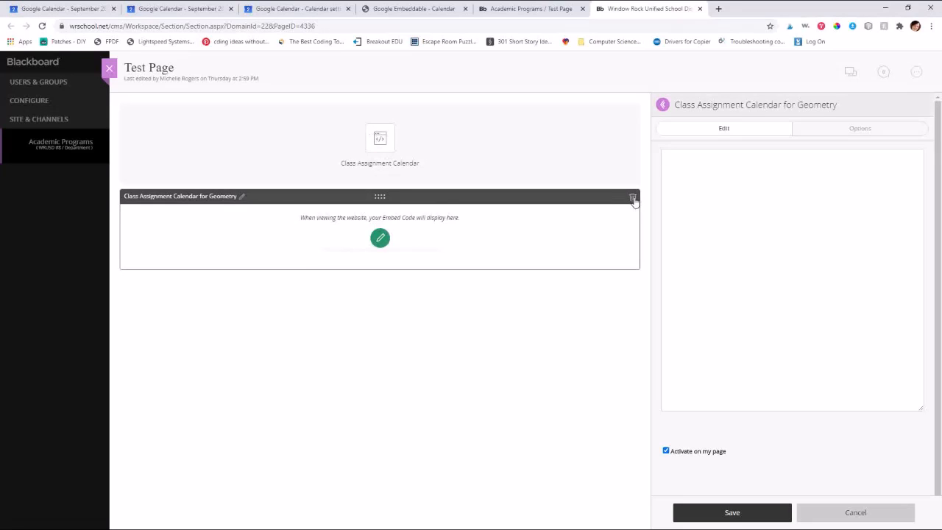
{"action": "left_click", "coordinate": [632, 199]}
{"action": "left_click", "coordinate": [446, 270]}
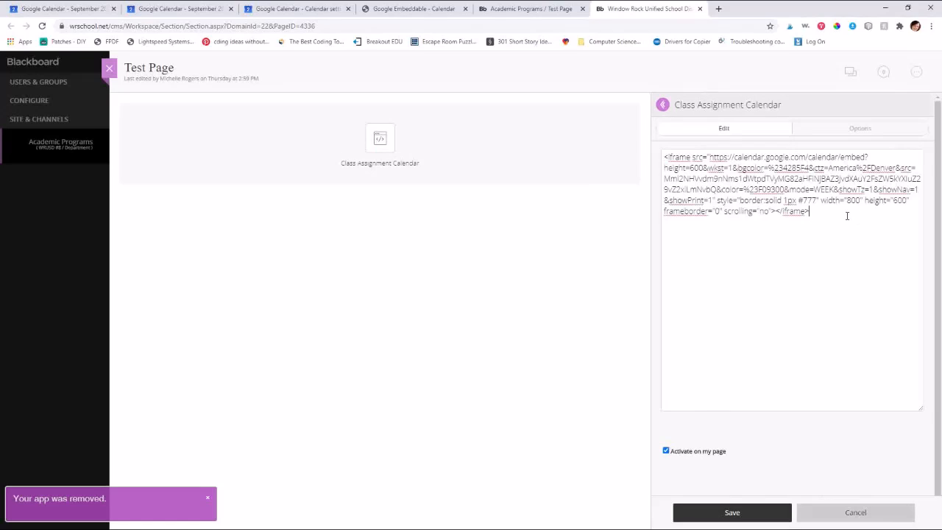
- Add two blank lines below the embed code in the Class Assignment Calendar app and review both calendar headings on the published page
{"action": "key", "text": "Return"}
{"action": "key", "text": "Return"}
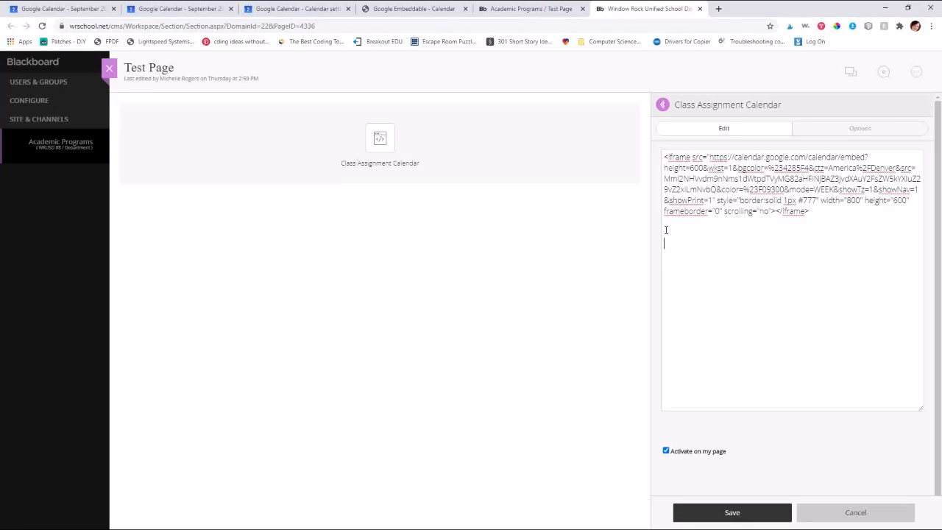
{"action": "left_click", "coordinate": [542, 9]}
{"action": "scroll", "coordinate": [442, 286], "scroll_direction": "up", "scroll_amount": 4}
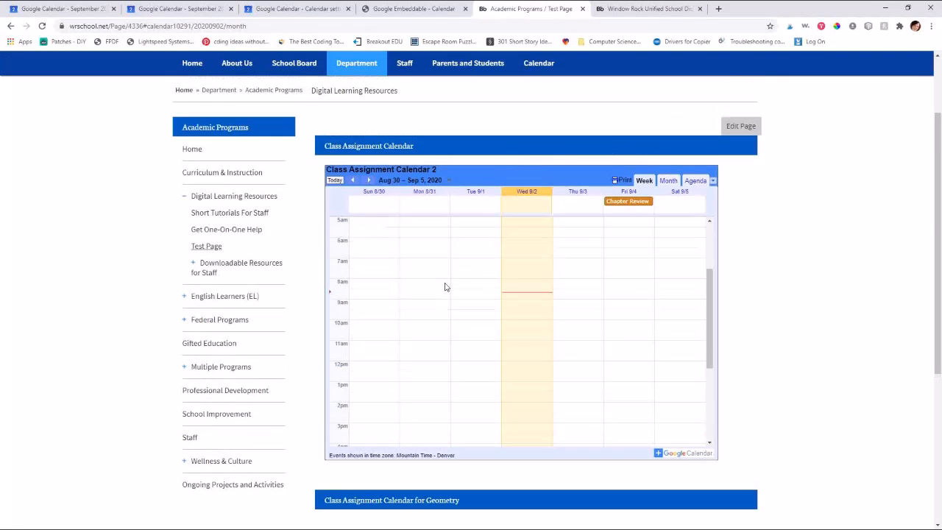
{"action": "scroll", "coordinate": [440, 480], "scroll_direction": "down", "scroll_amount": 1}
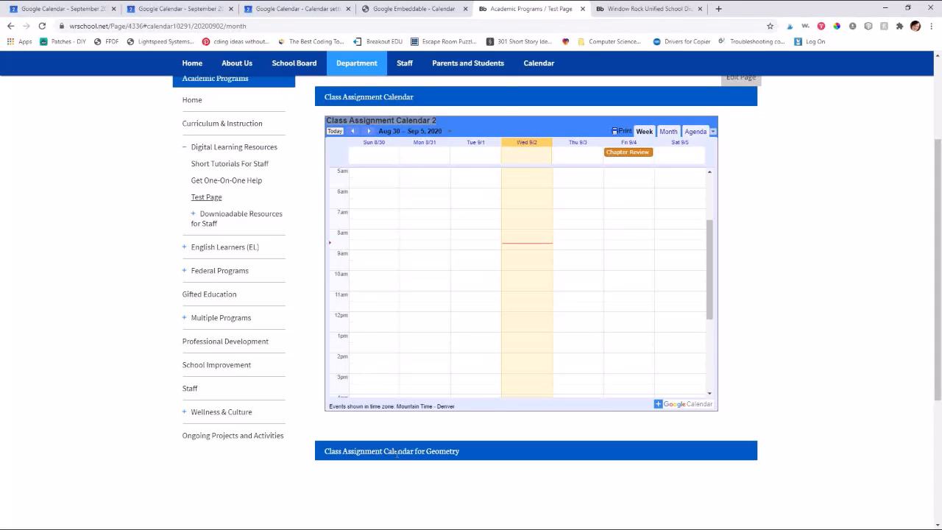
- Return to the Blackboard editor and save the Class Assignment Calendar app's content
{"action": "left_click", "coordinate": [617, 9]}
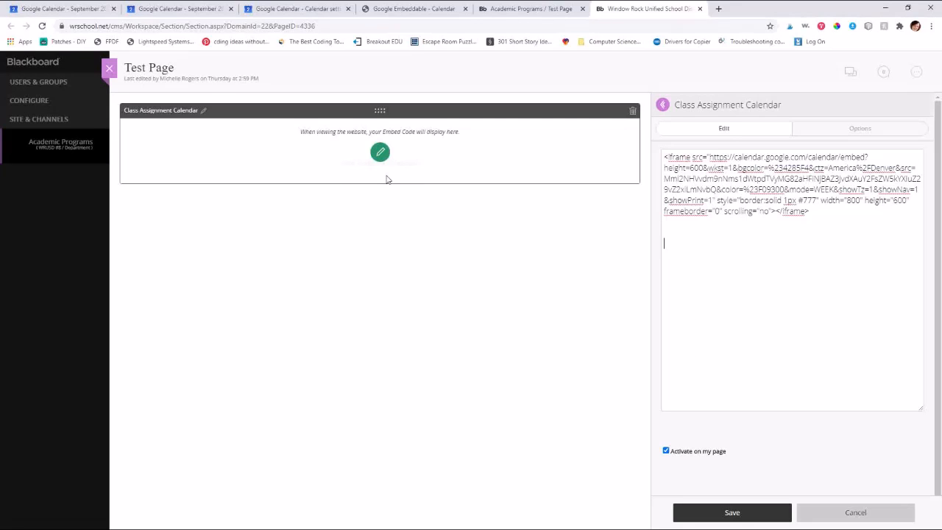
{"action": "left_click", "coordinate": [663, 105]}
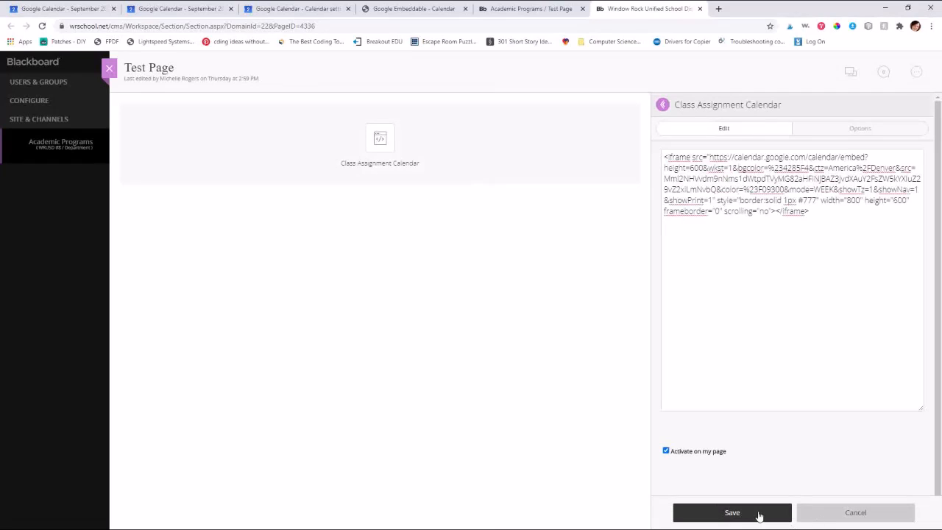
{"action": "left_click", "coordinate": [759, 515]}
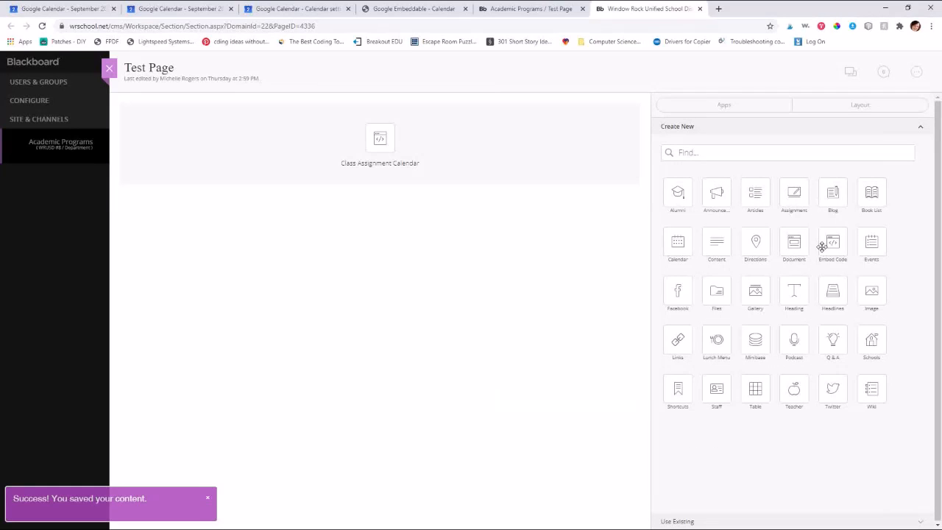
- Add another Embed Code app below the Class Assignment Calendar app, and delete it from the Test Page
{"action": "left_click_drag", "start_coordinate": [835, 244], "coordinate": [363, 210]}
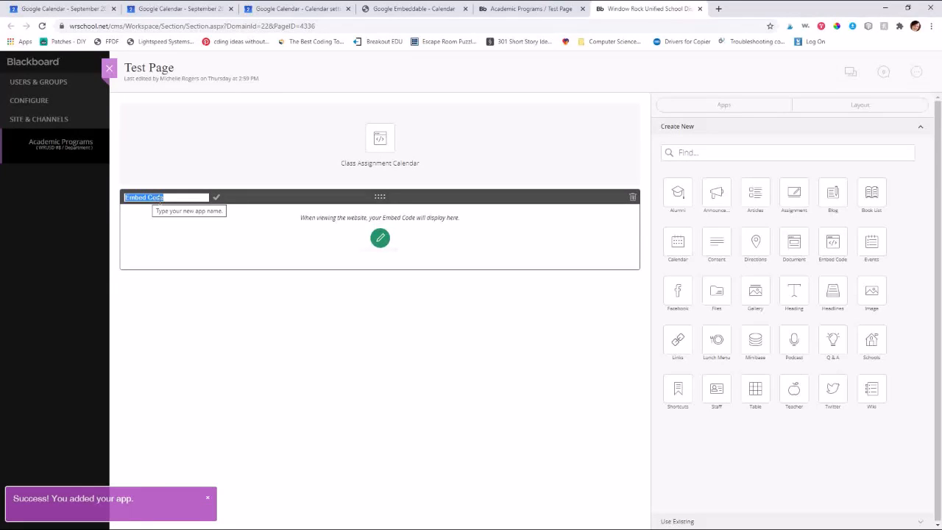
{"action": "left_click", "coordinate": [631, 200]}
{"action": "left_click", "coordinate": [459, 273]}
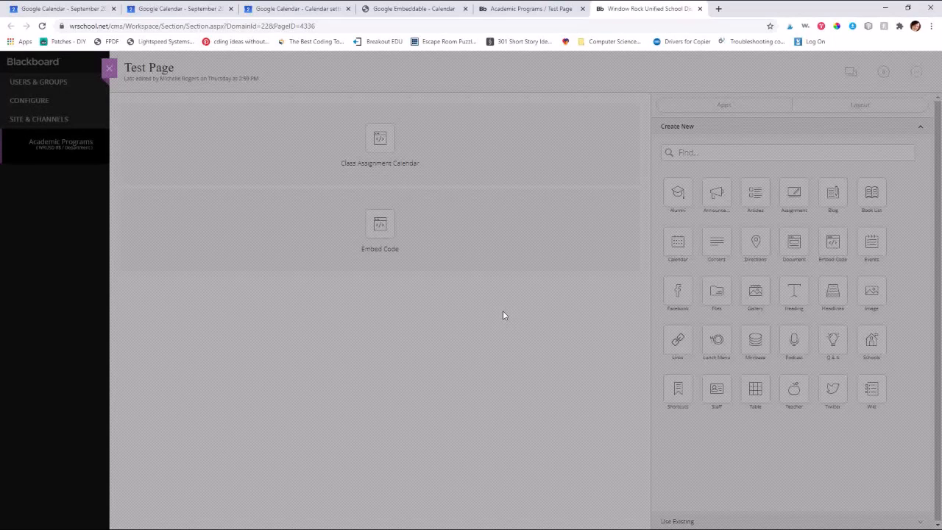